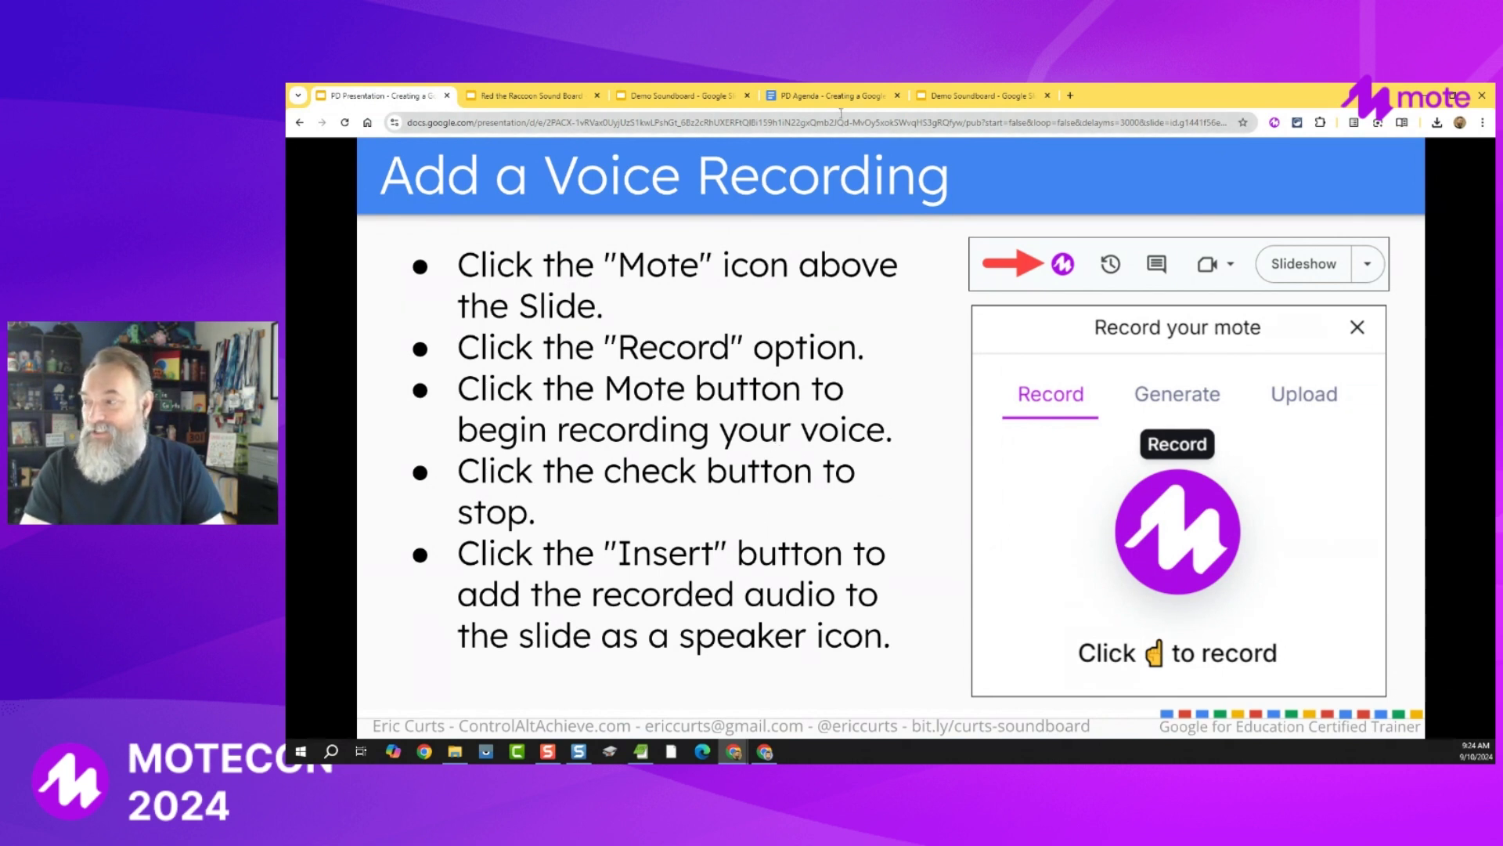
In the Demo Soundboard presentation, record a voice message of about 2 seconds with Mote, preview it and insert it on slide 2.
{"action": "left_click", "coordinate": [979, 95]}
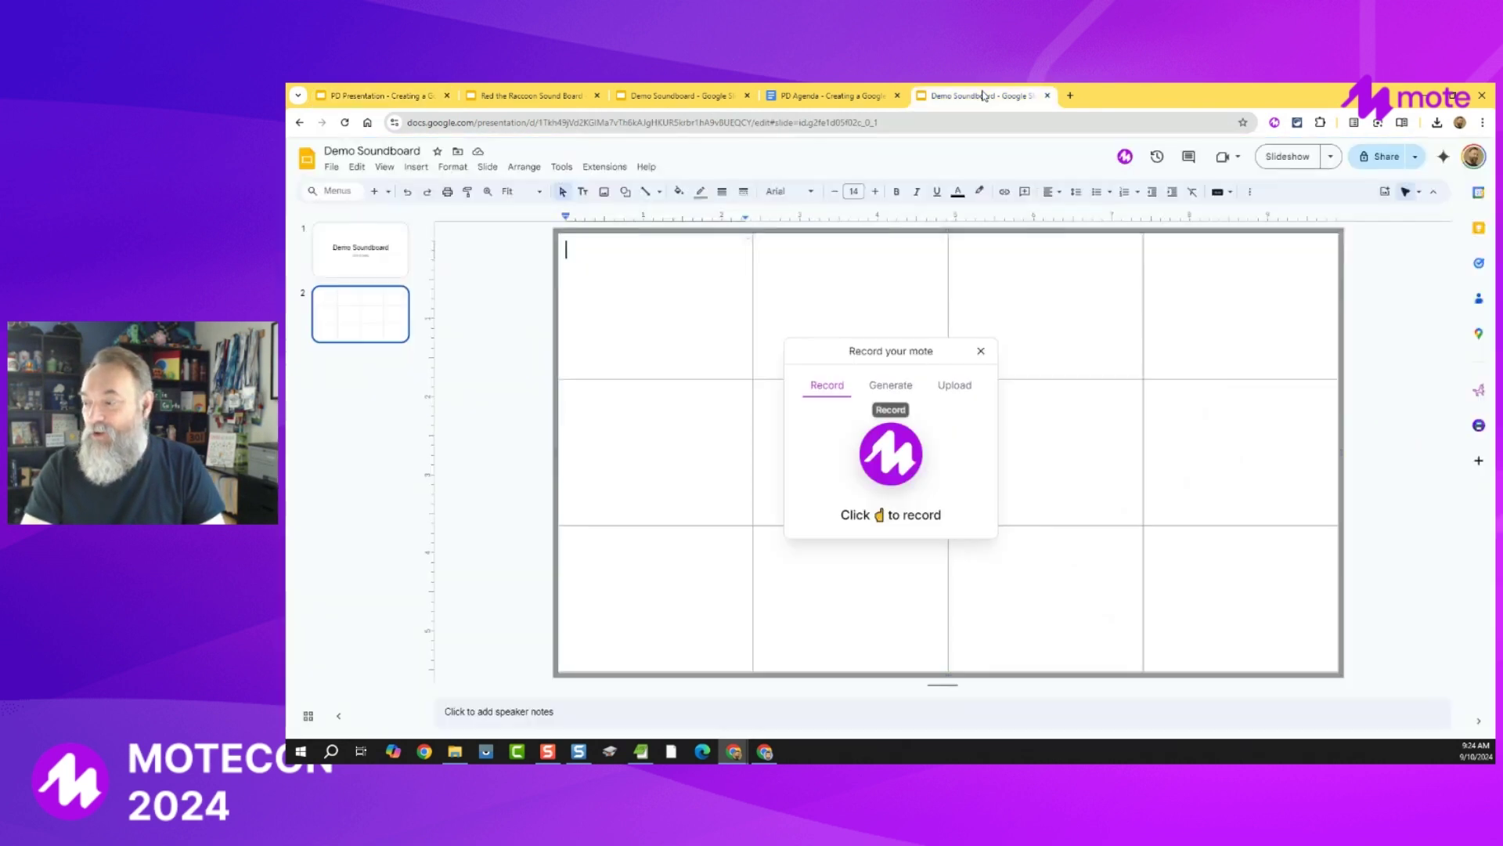
{"action": "left_click", "coordinate": [896, 460]}
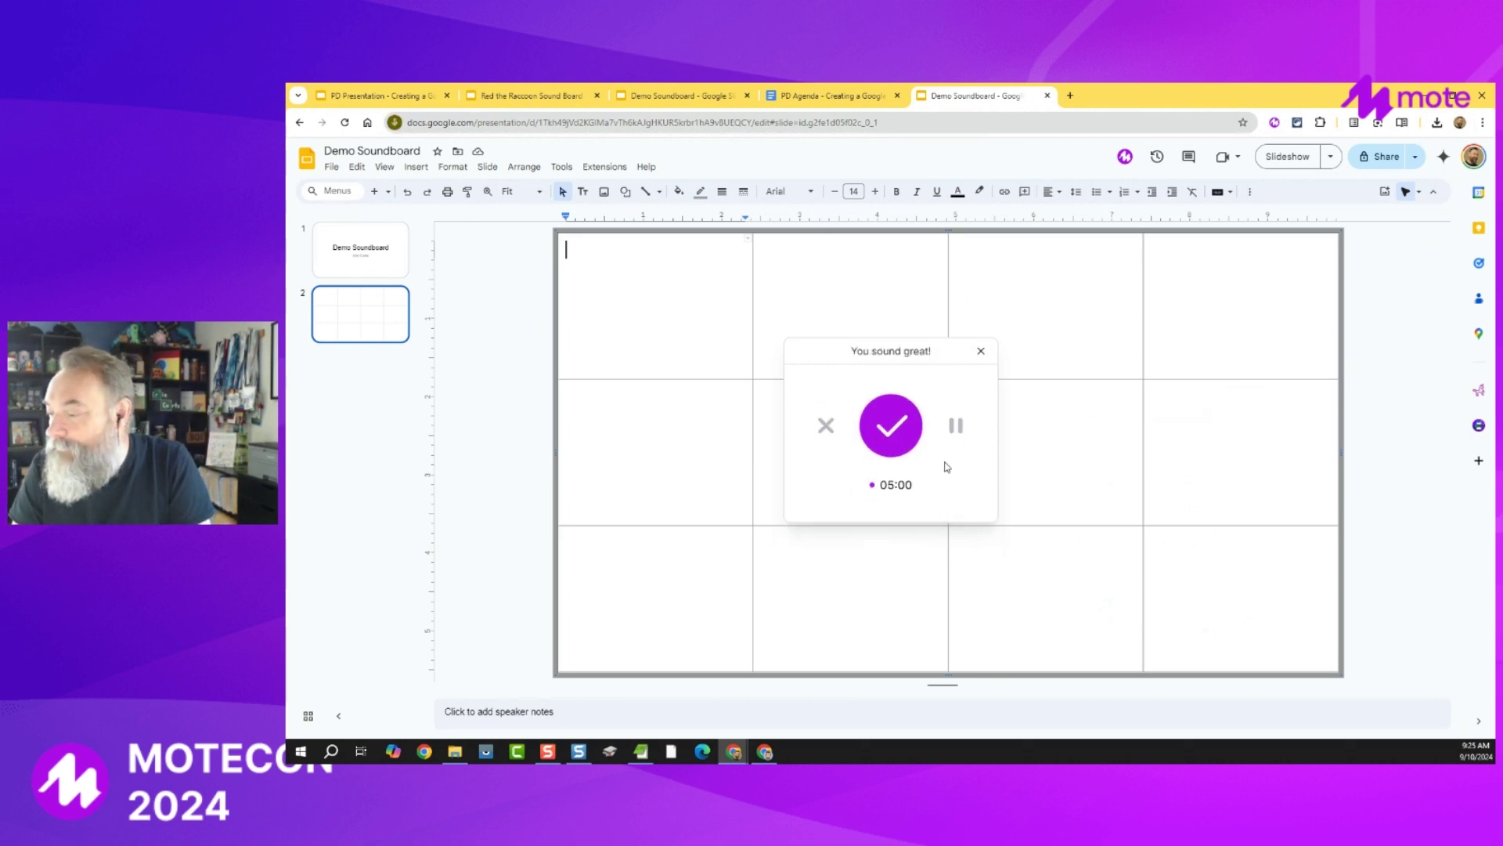
{"action": "left_click", "coordinate": [891, 425]}
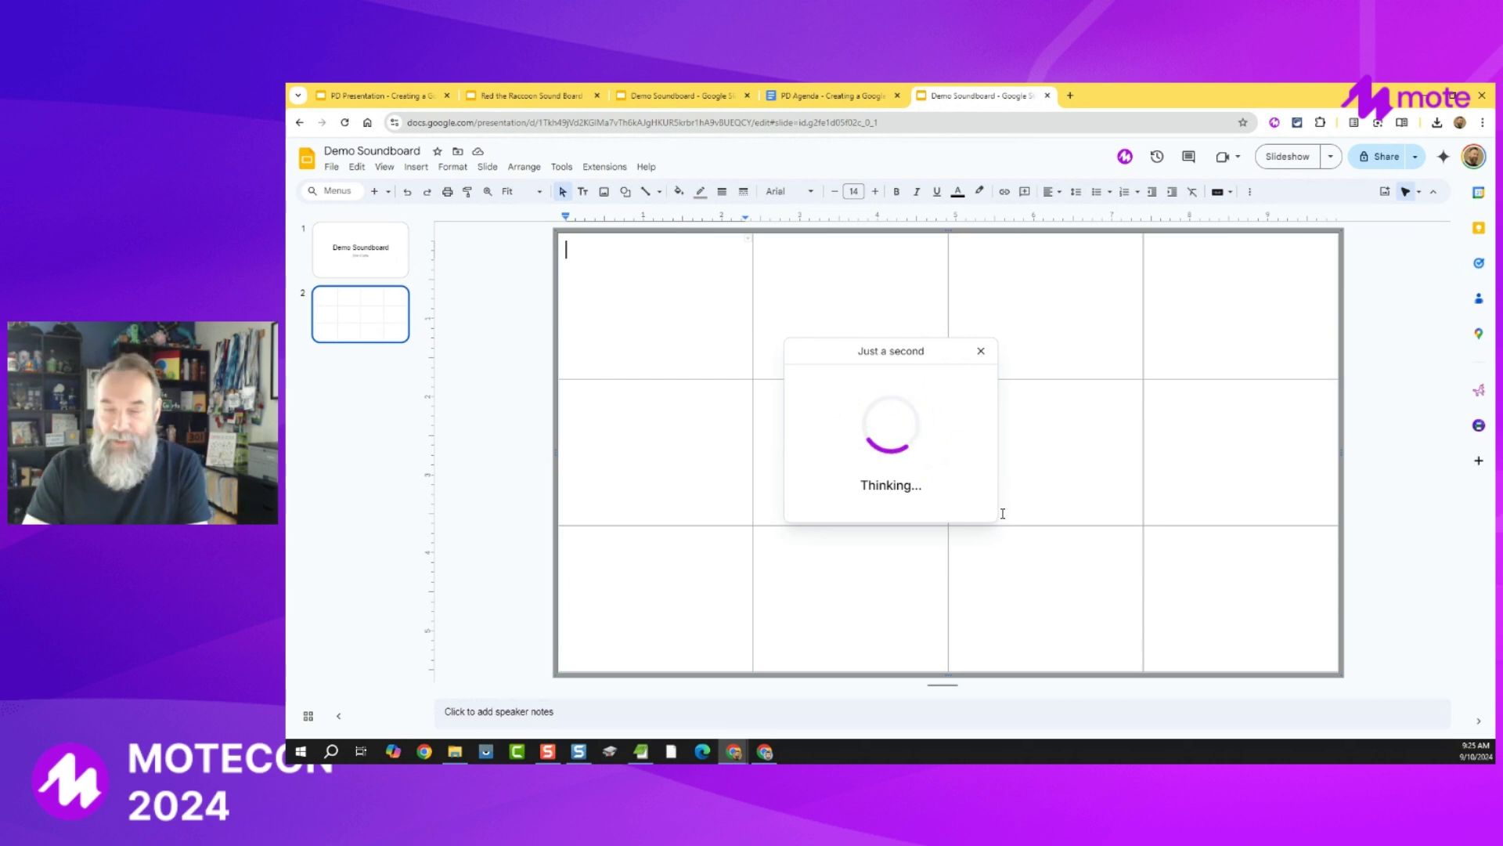
{"action": "left_click", "coordinate": [891, 401]}
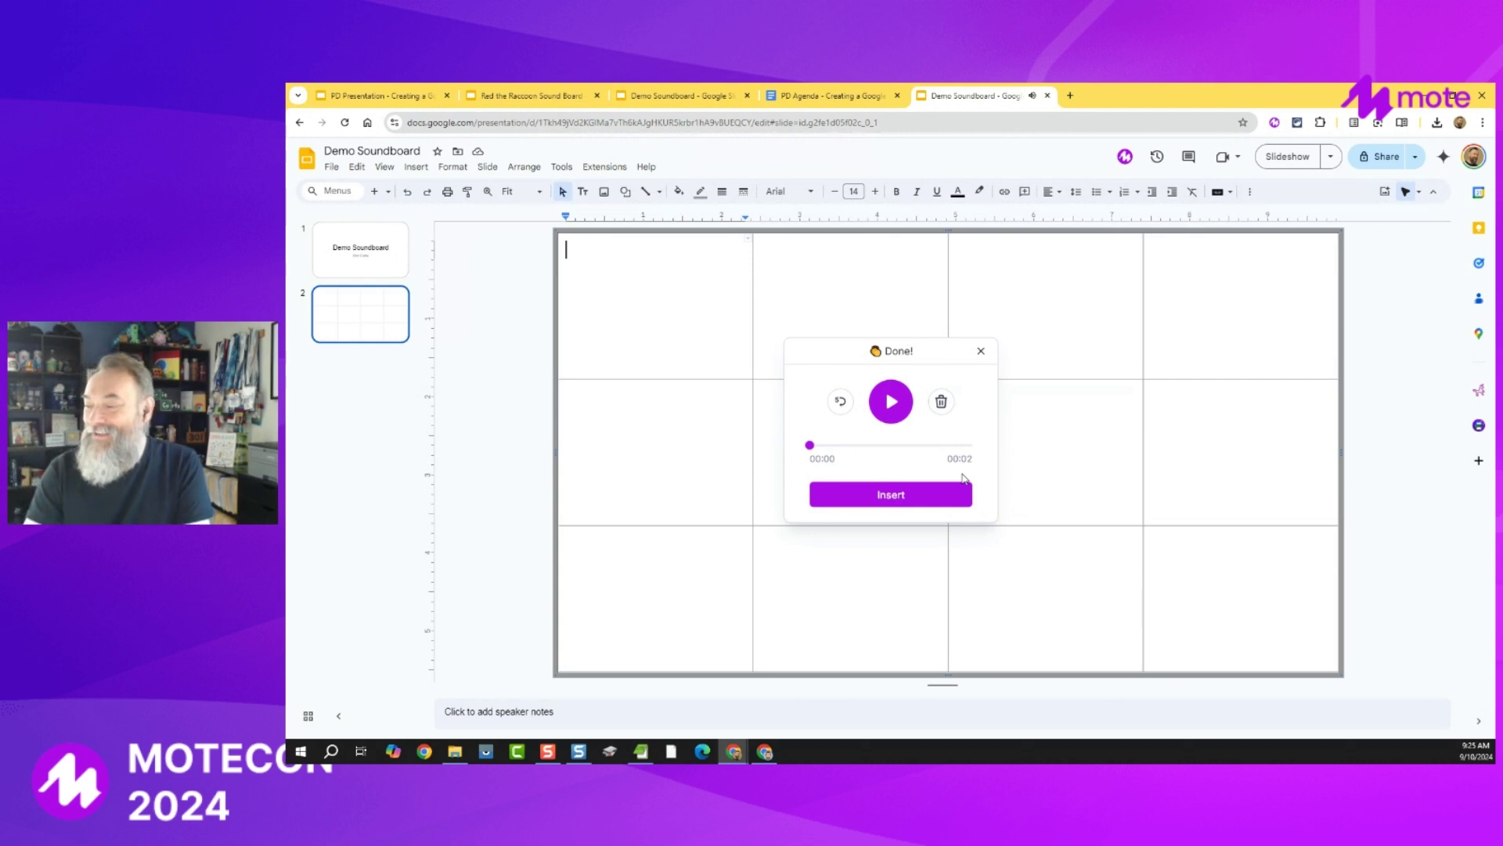
{"action": "left_click", "coordinate": [895, 498]}
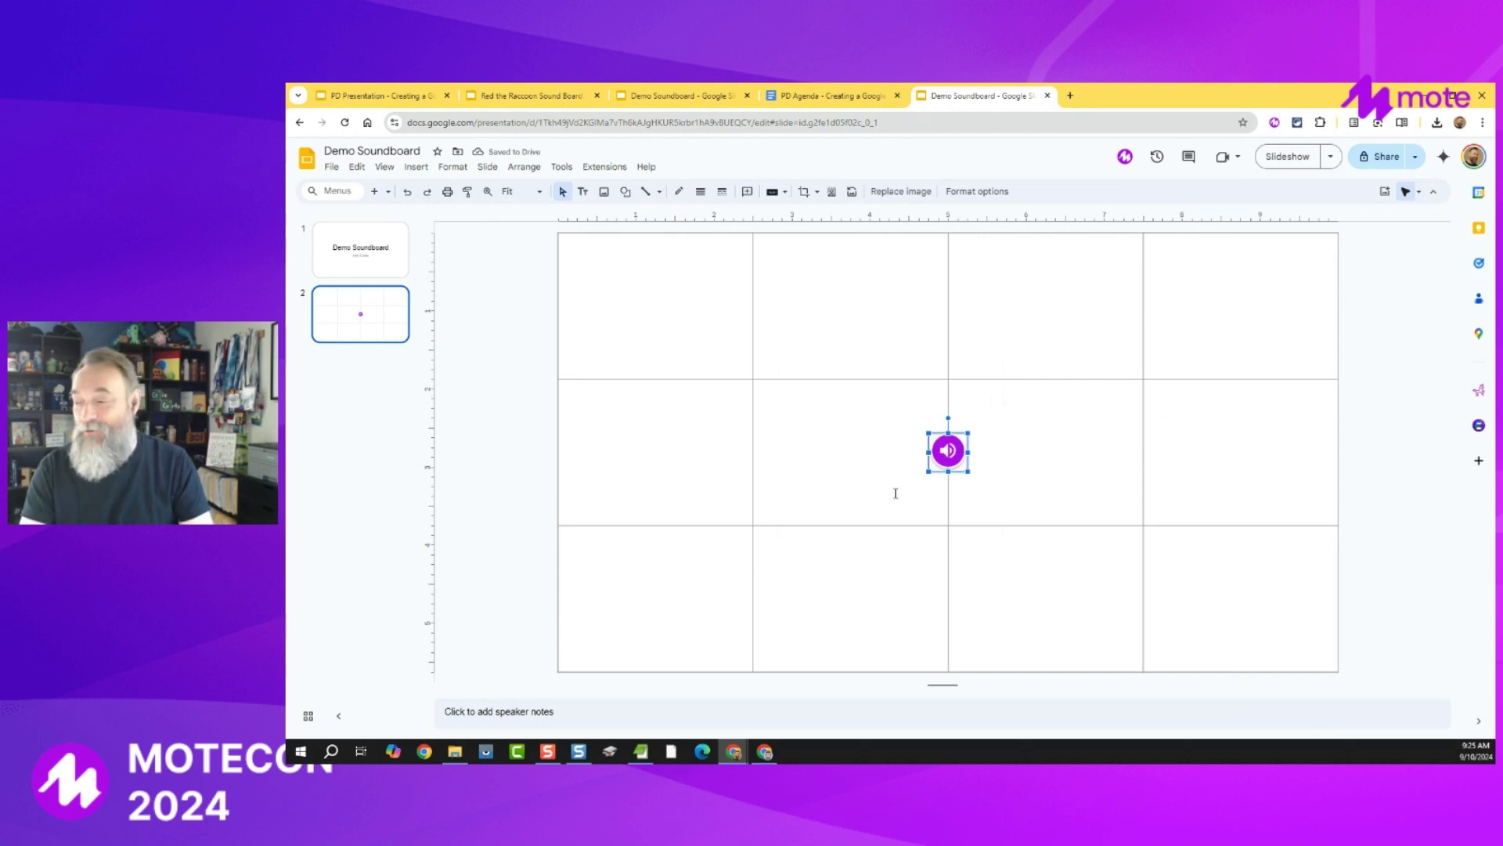
Place the audio icon, enlarged, in the table's first cell and label that cell "Hello".
{"action": "mouse_move", "coordinate": [943, 458]}
{"action": "left_click_drag", "start_coordinate": [947, 451], "coordinate": [673, 341]}
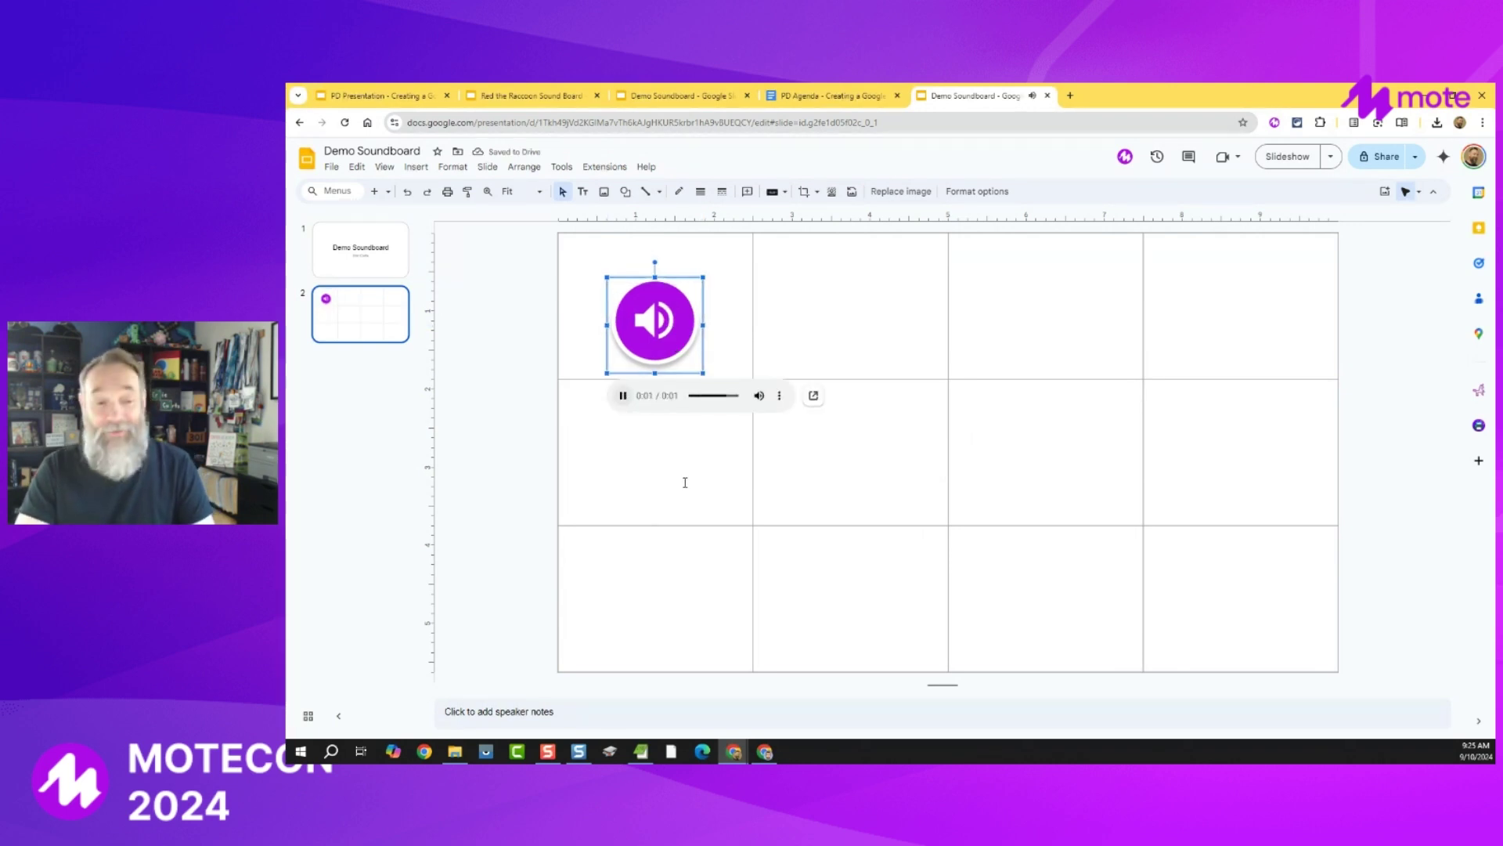
{"action": "left_click", "coordinate": [664, 246]}
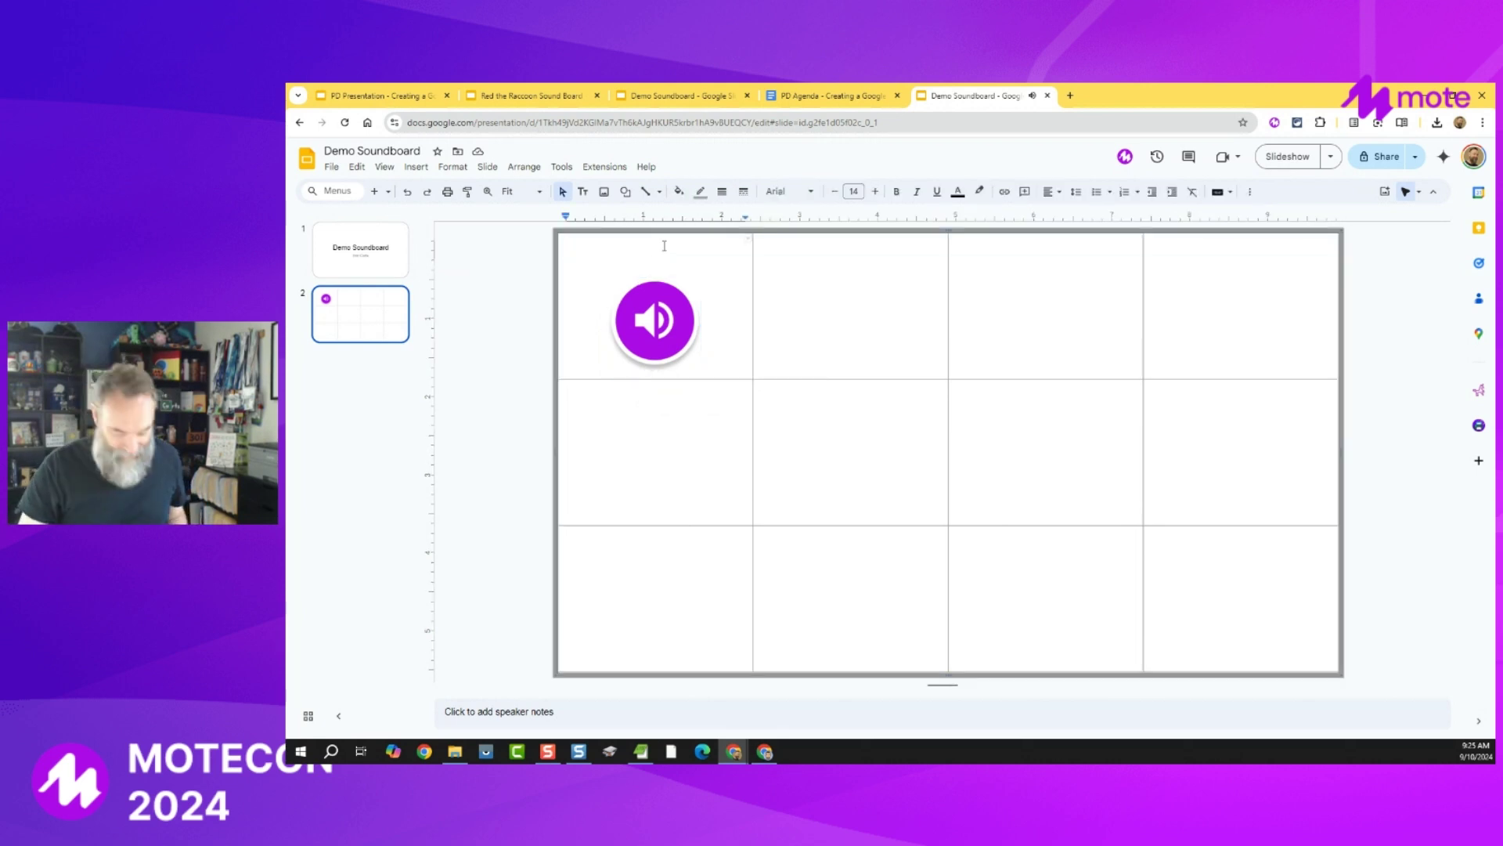
{"action": "type", "text": "Hello"}
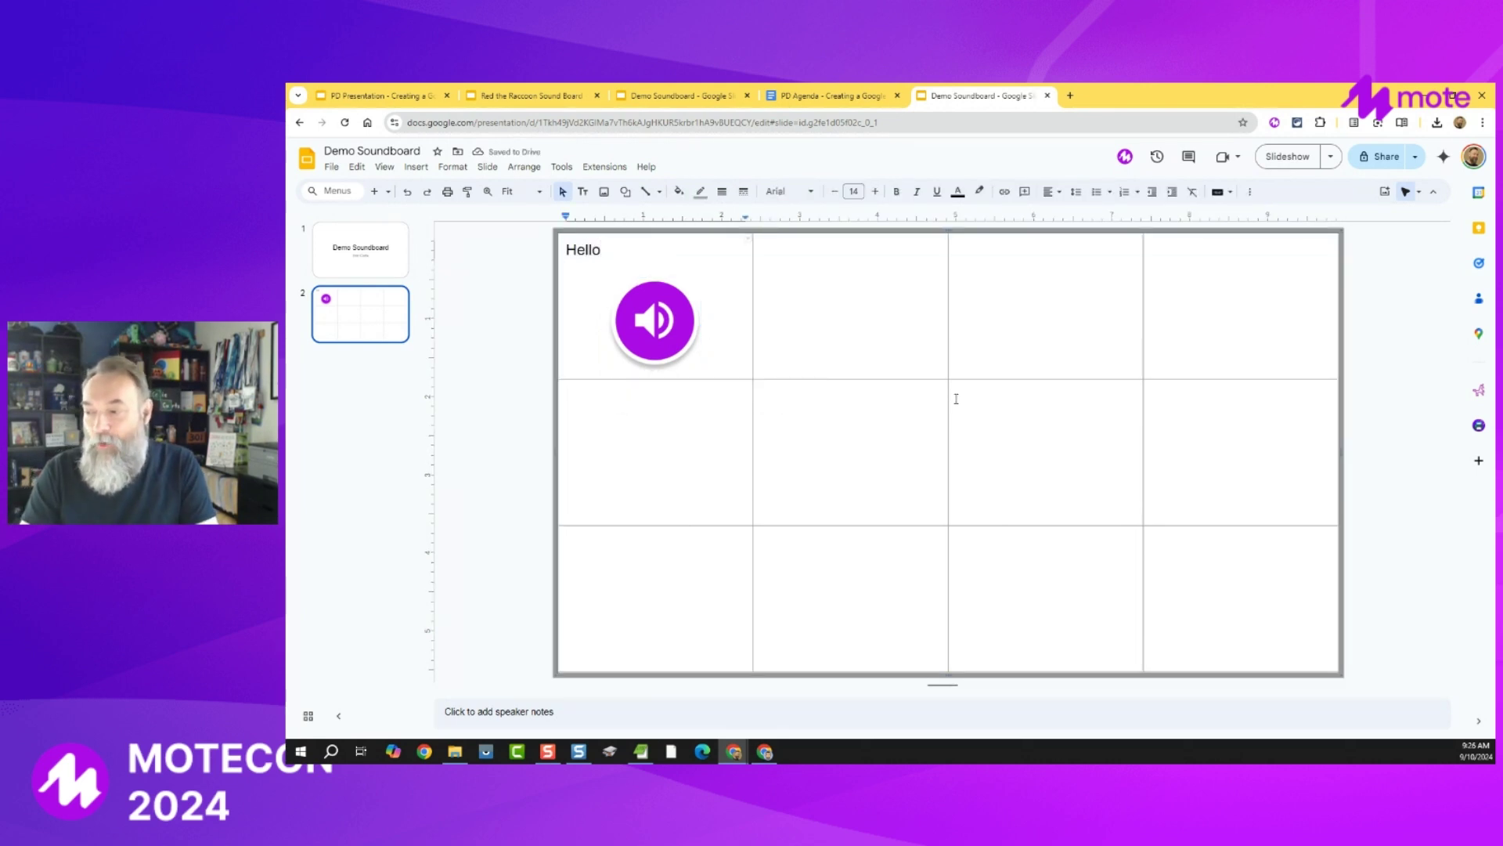
Check the "Generate a Voice Message" slide in the PD Presentation and return to the Demo Soundboard.
{"action": "left_click", "coordinate": [845, 319]}
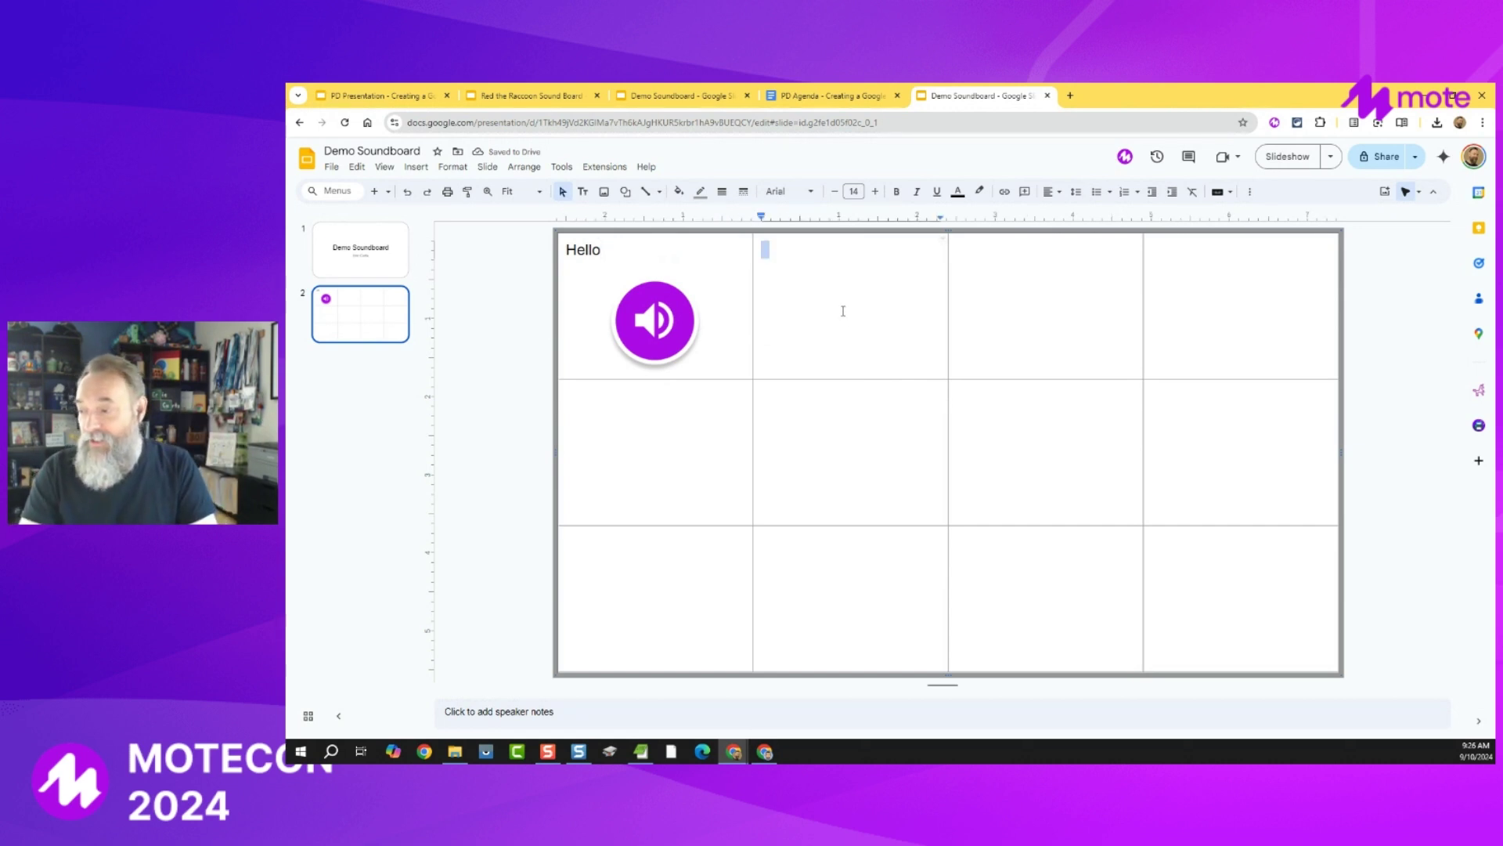
{"action": "left_click", "coordinate": [404, 97]}
{"action": "left_click", "coordinate": [732, 456]}
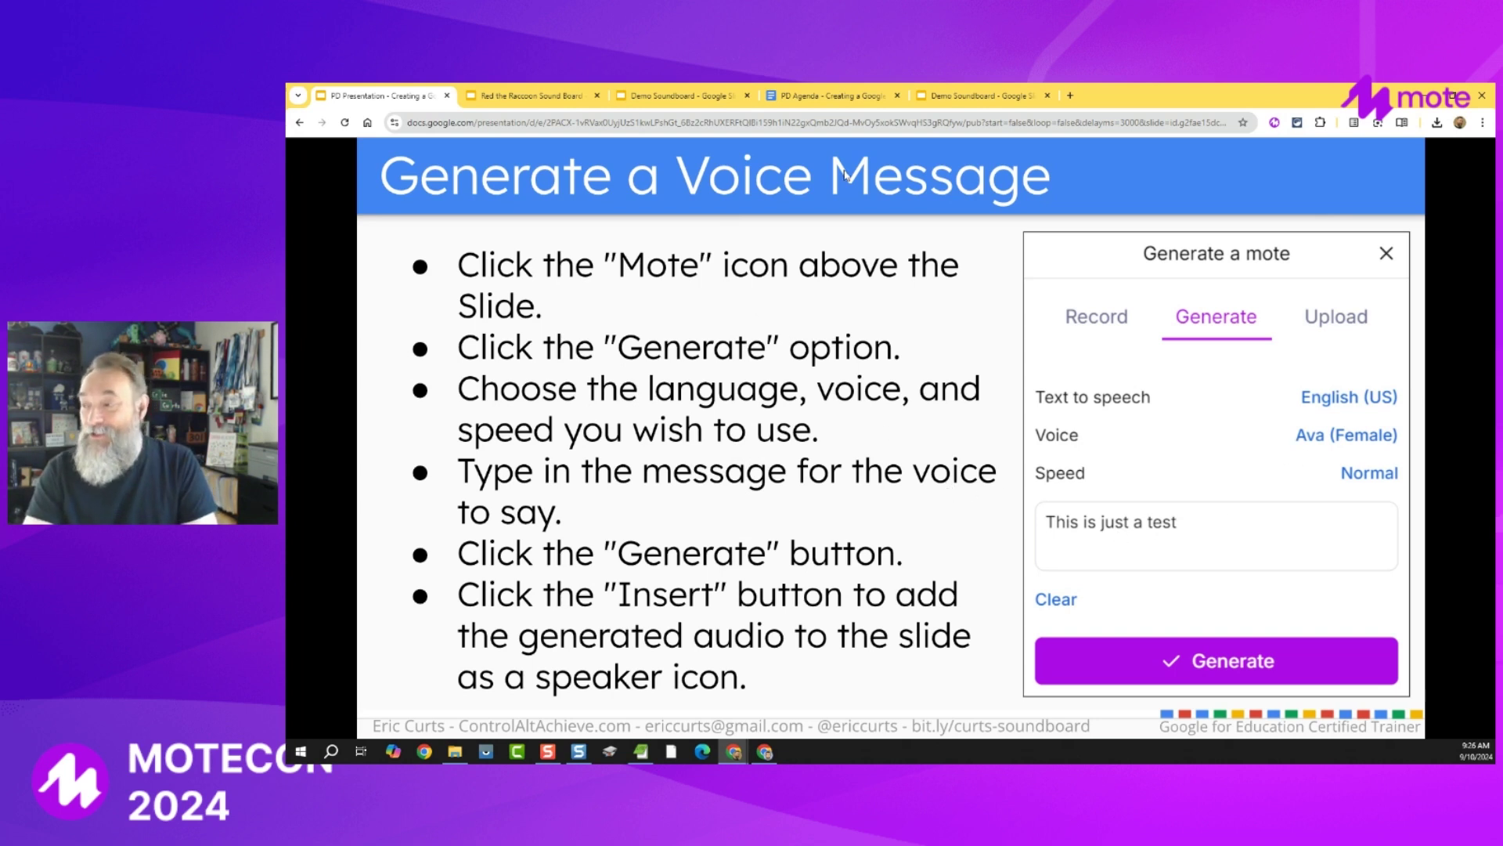
{"action": "left_click", "coordinate": [977, 95]}
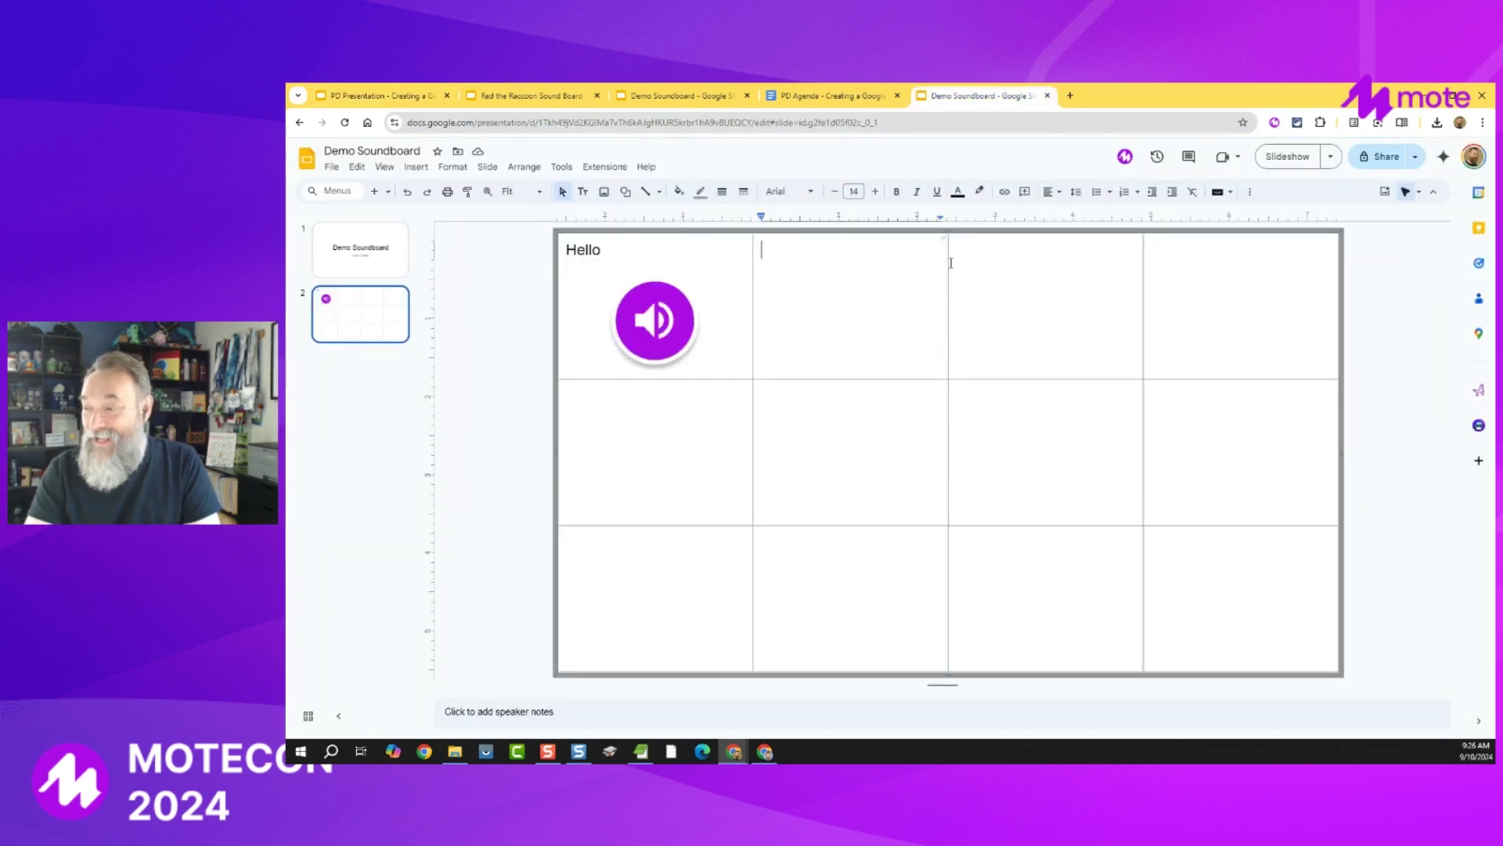
Start a generated text-to-speech mote with the message "Great job".
{"action": "left_click", "coordinate": [1125, 156]}
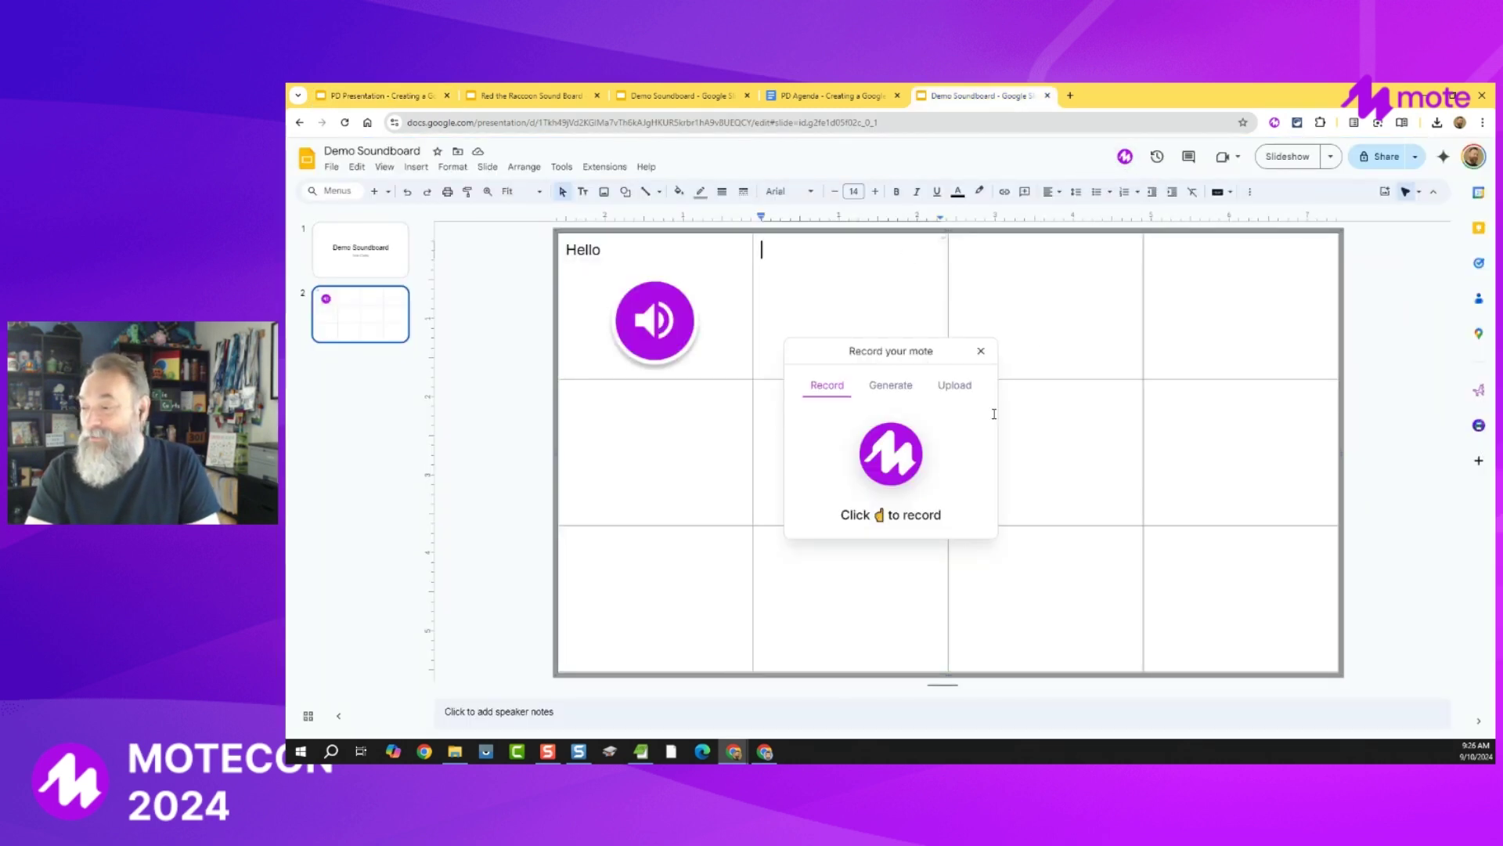
{"action": "left_click", "coordinate": [892, 391]}
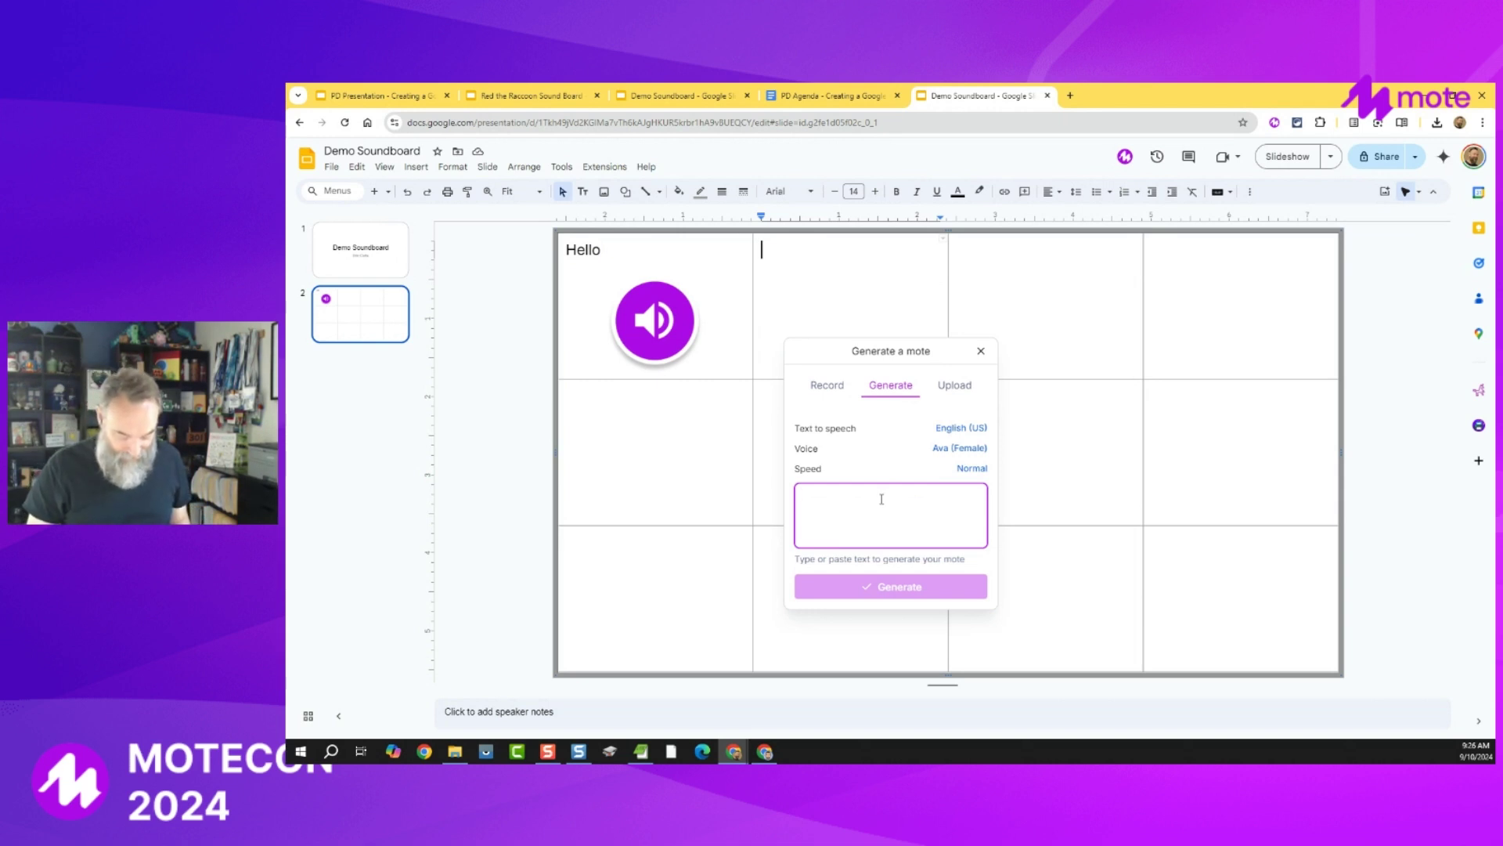
{"action": "type", "text": "Great job"}
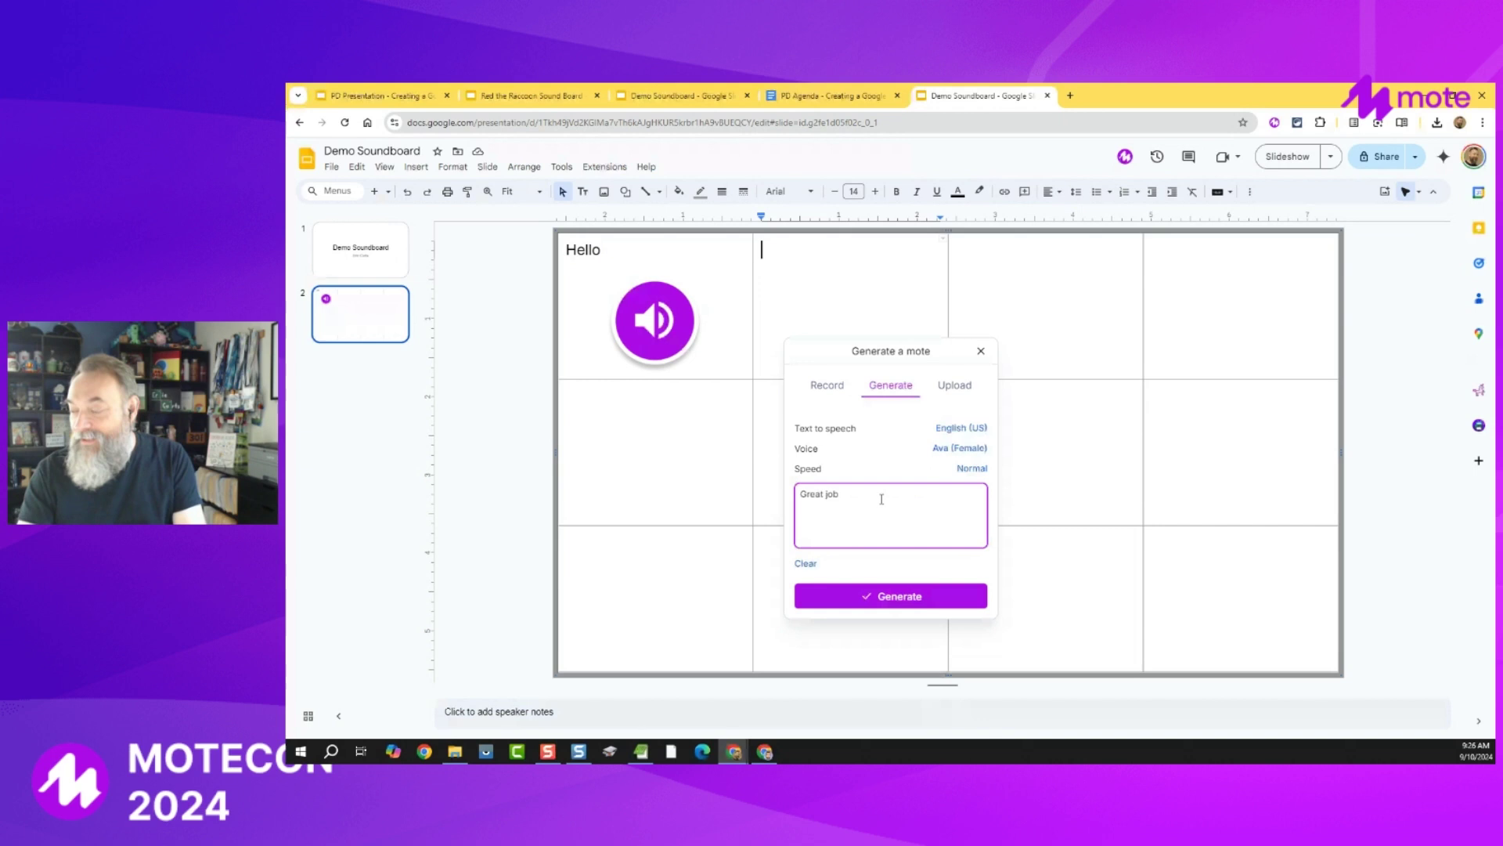
Examine the voices, languages and speeds offered for the generated mote, keeping the existing choices.
{"action": "left_click", "coordinate": [960, 448]}
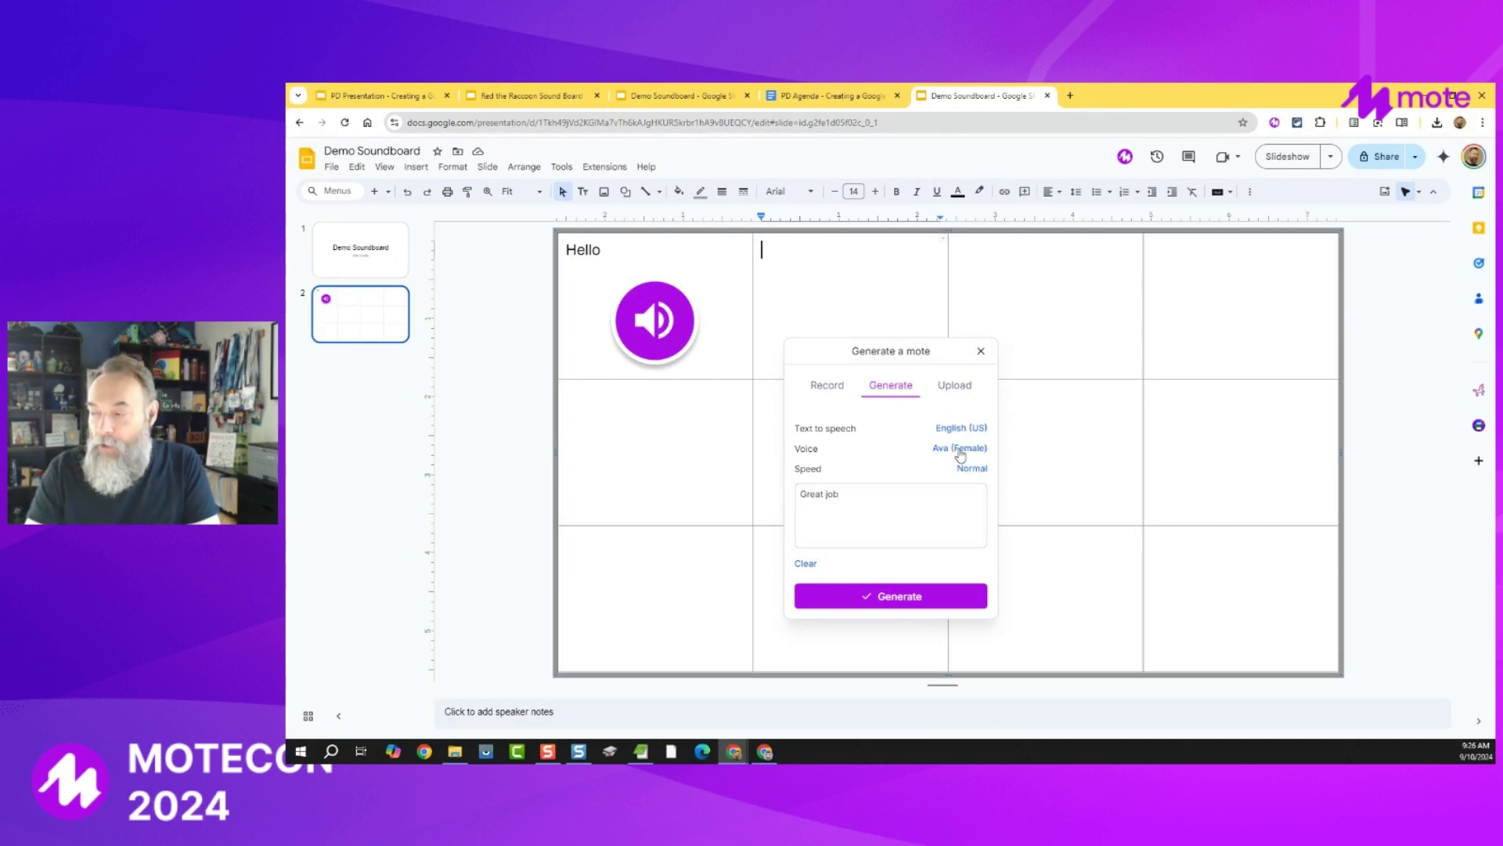
{"action": "scroll", "coordinate": [918, 473], "scroll_direction": "down", "scroll_amount": 6}
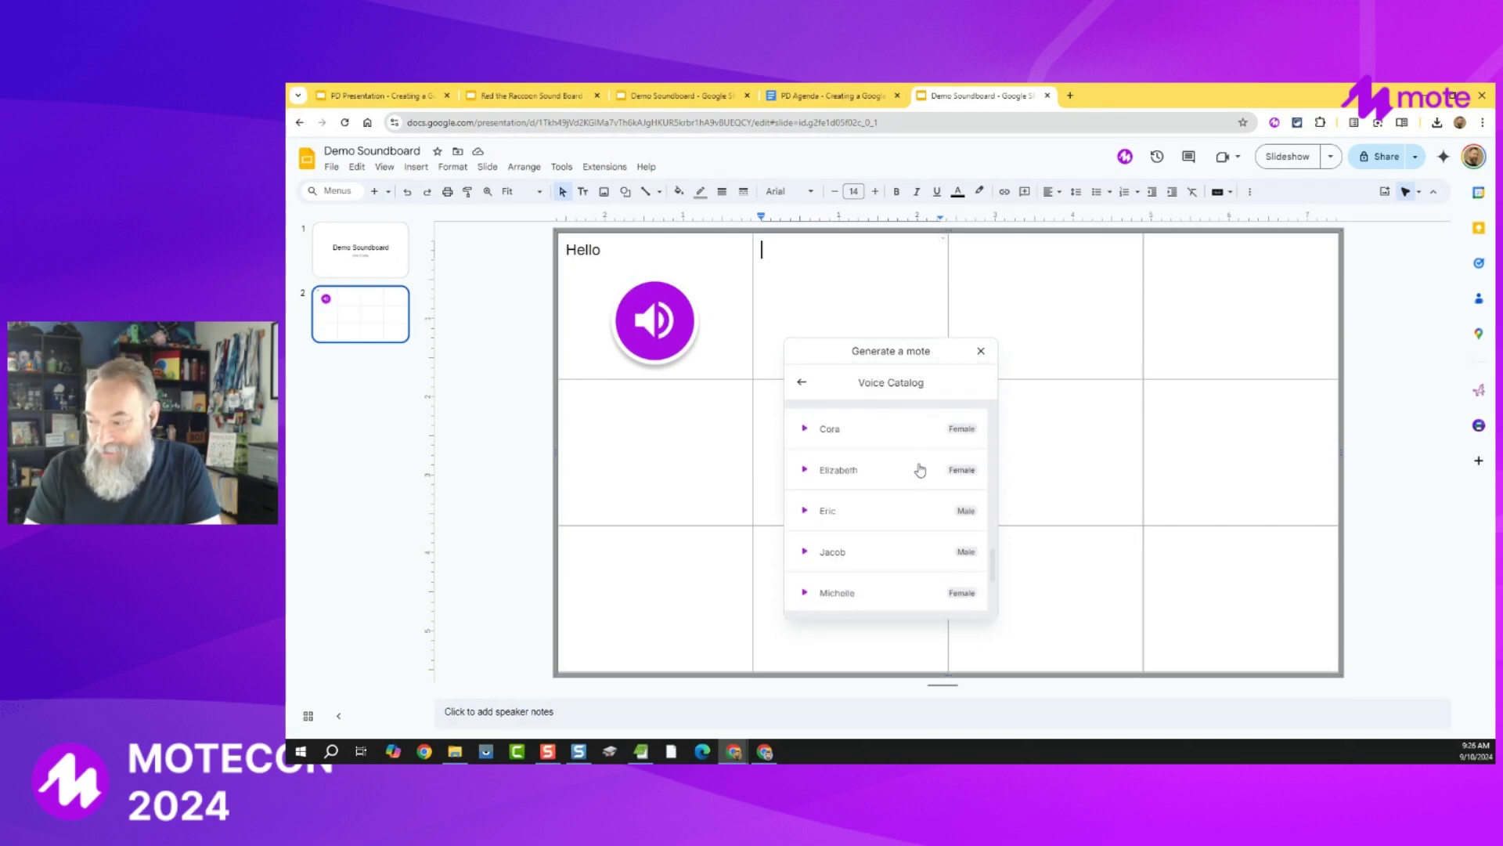
{"action": "scroll", "coordinate": [796, 552], "scroll_direction": "up", "scroll_amount": 6}
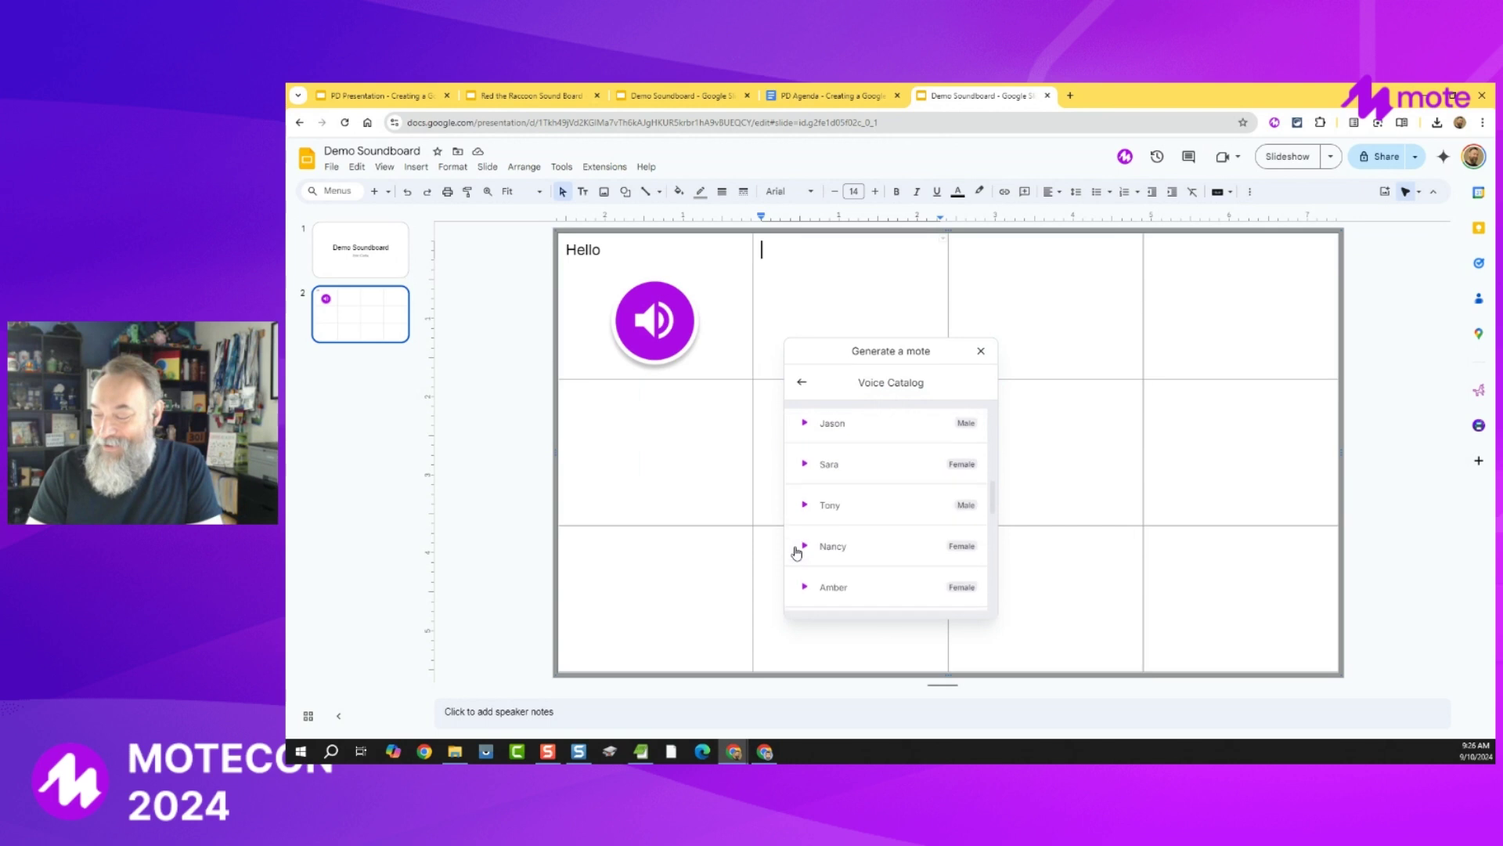
{"action": "left_click", "coordinate": [800, 387]}
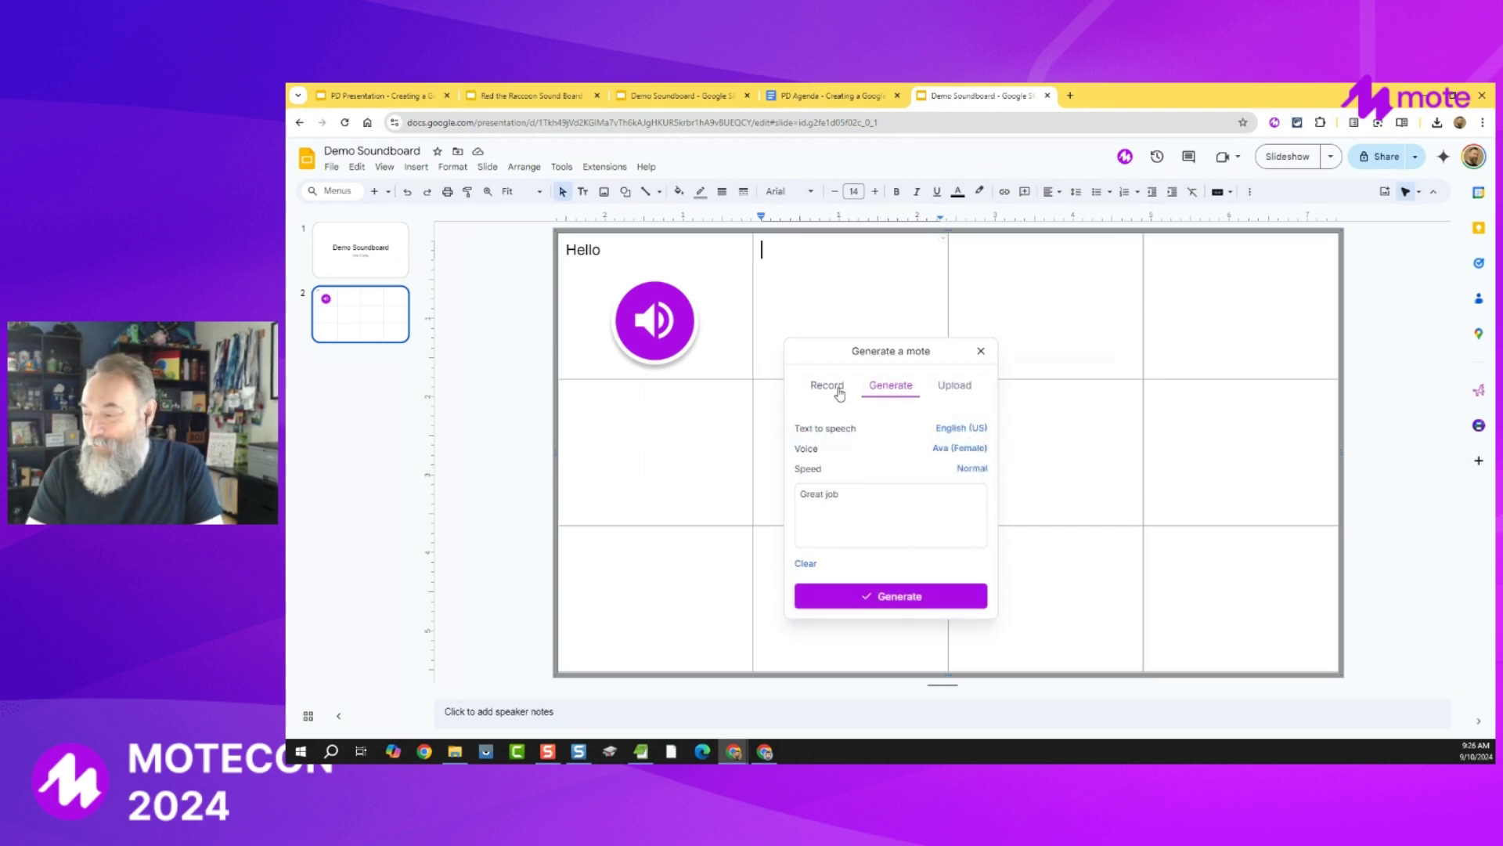
{"action": "left_click", "coordinate": [969, 432]}
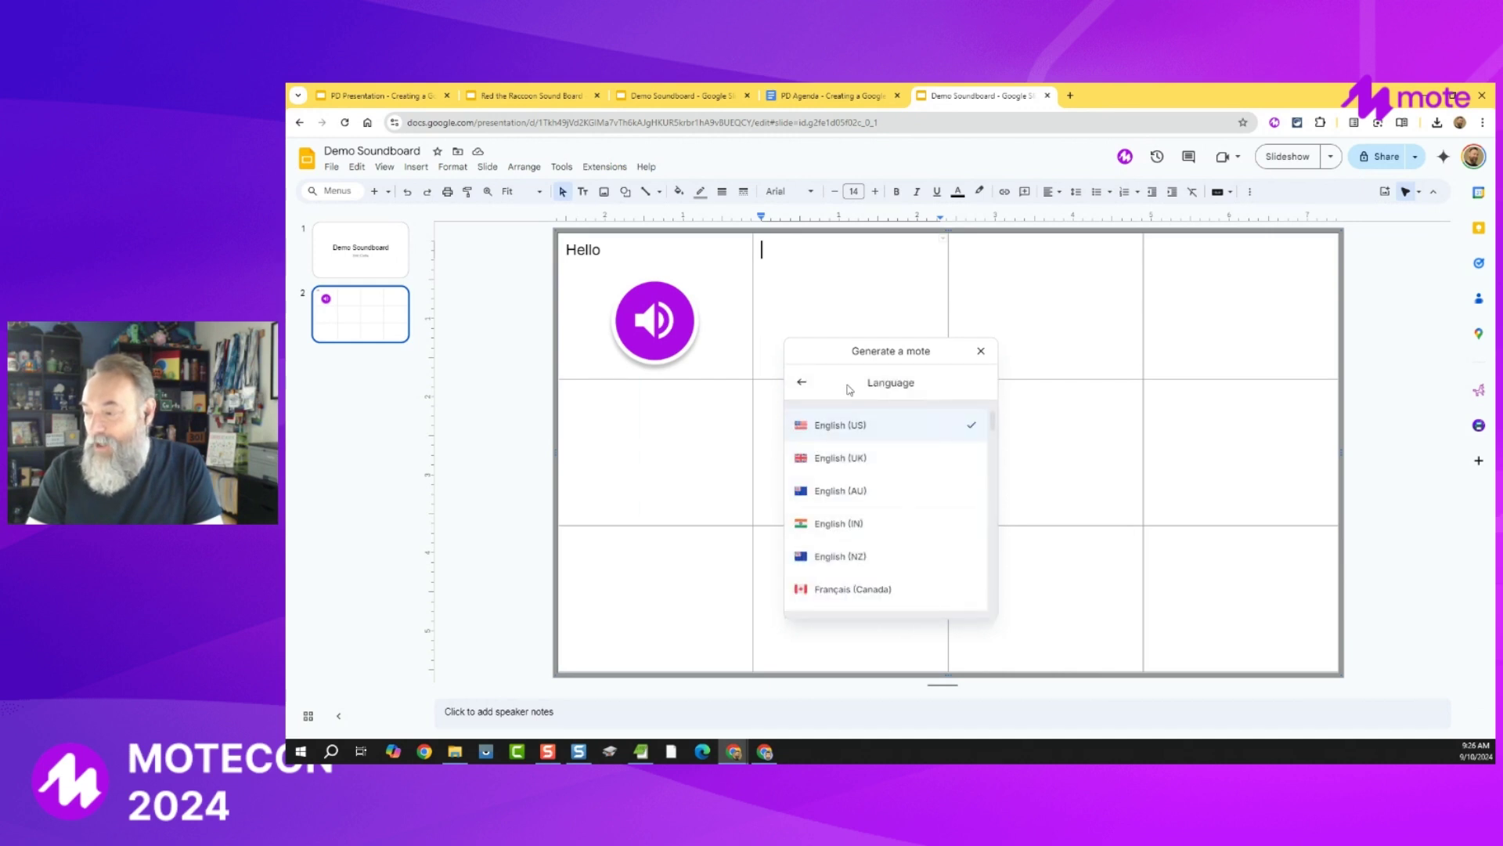
{"action": "left_click", "coordinate": [802, 388]}
{"action": "left_click", "coordinate": [973, 469]}
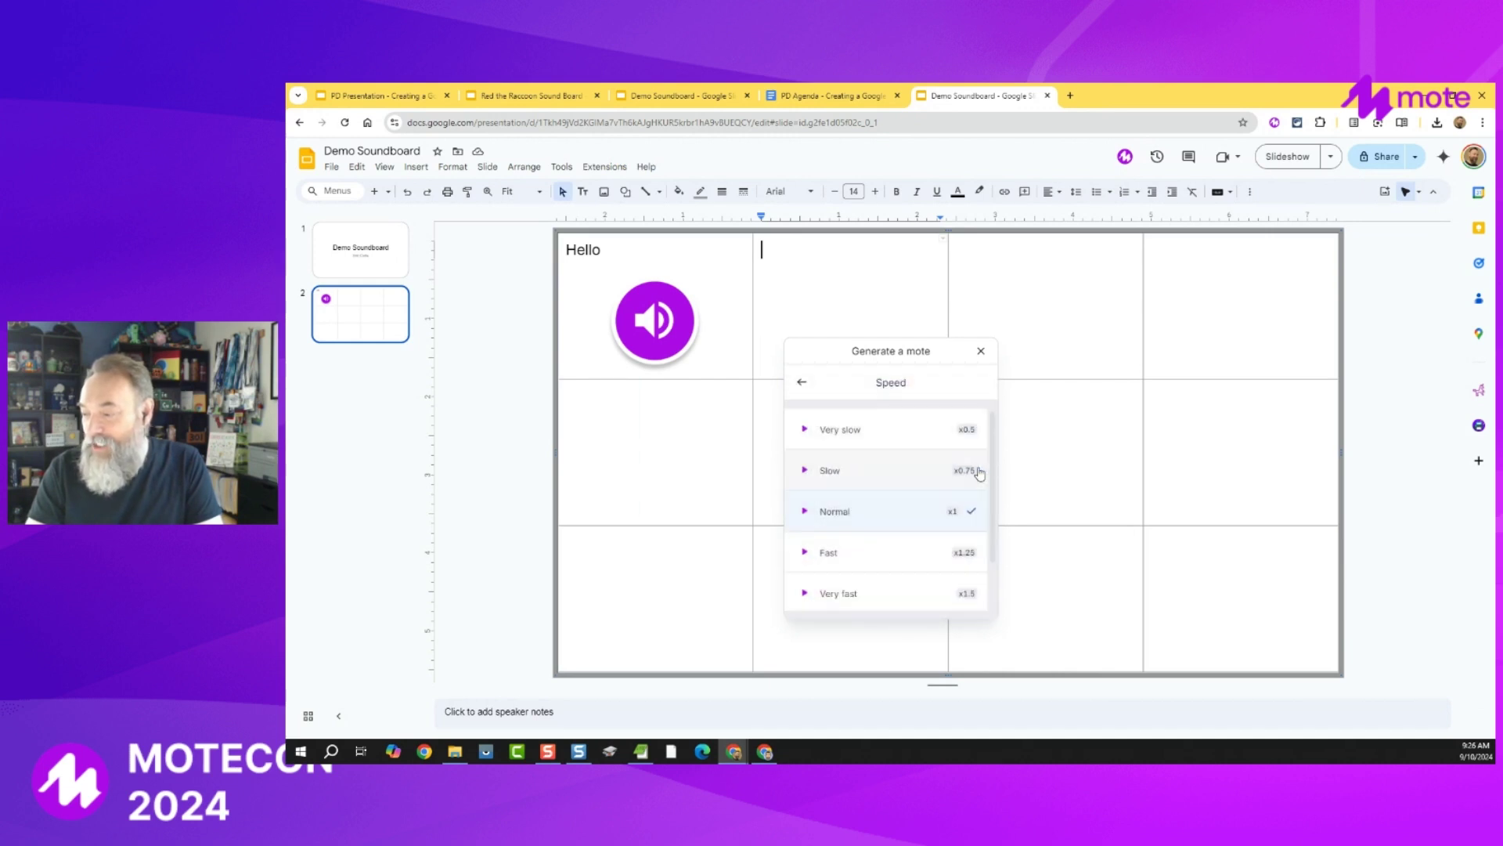
{"action": "left_click", "coordinate": [802, 389]}
Generate the "Great job" mote, preview the audio and insert it on the slide.
{"action": "left_click", "coordinate": [871, 498]}
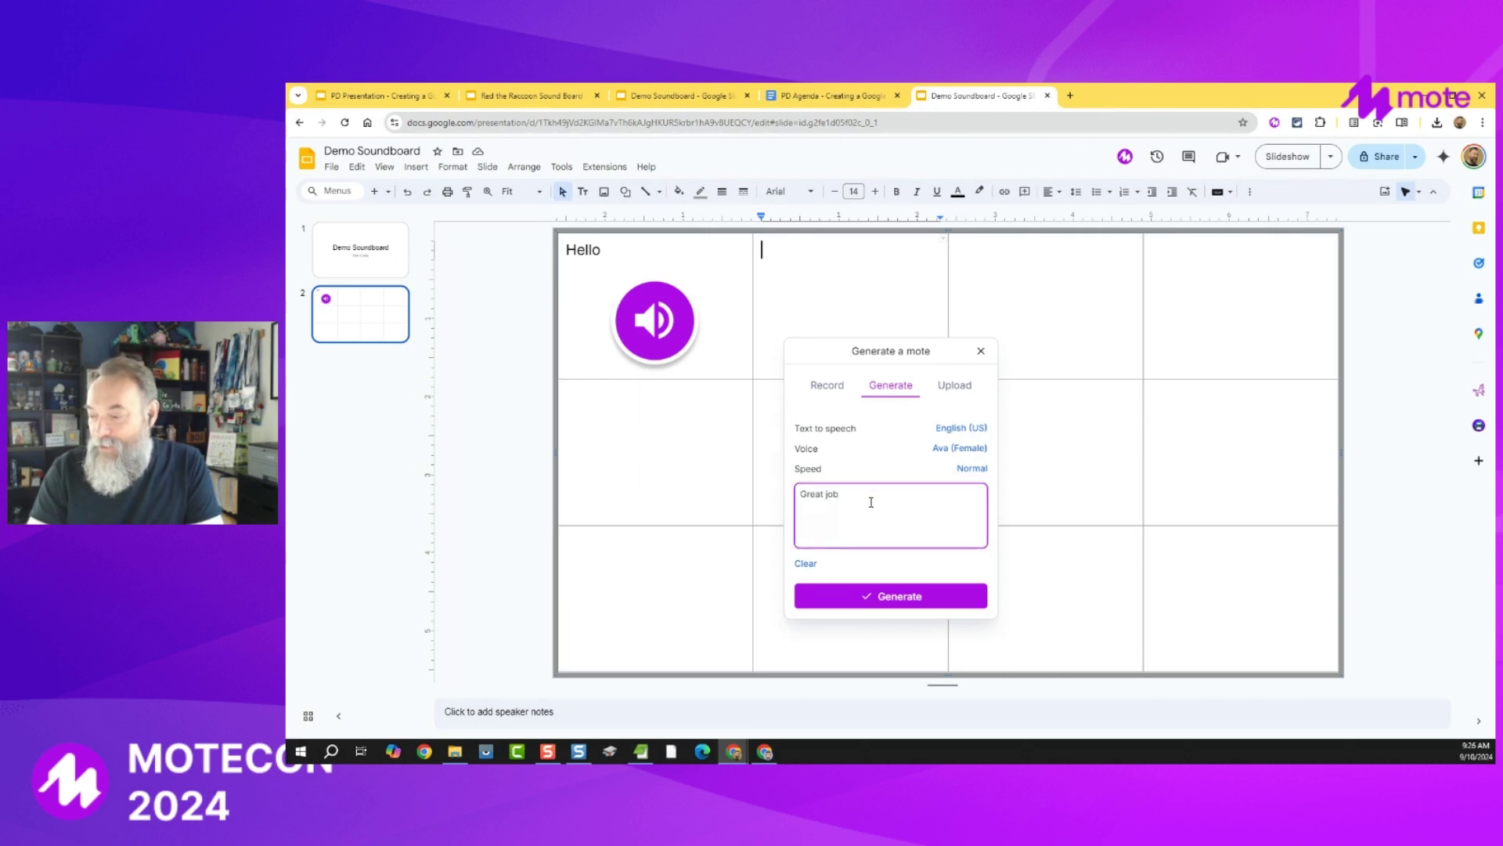
{"action": "left_click", "coordinate": [908, 597]}
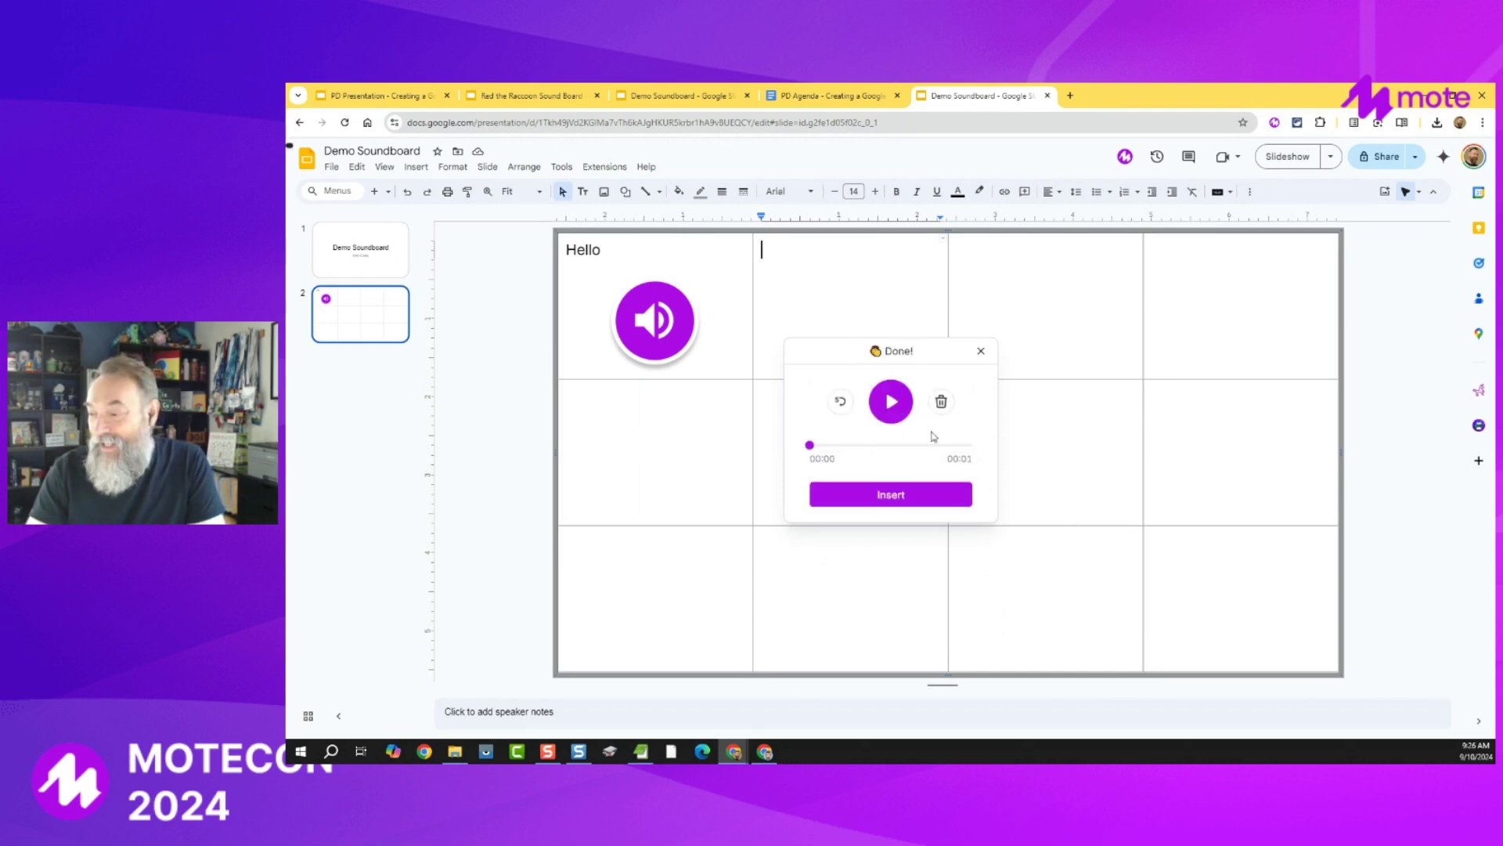
{"action": "left_click", "coordinate": [891, 400]}
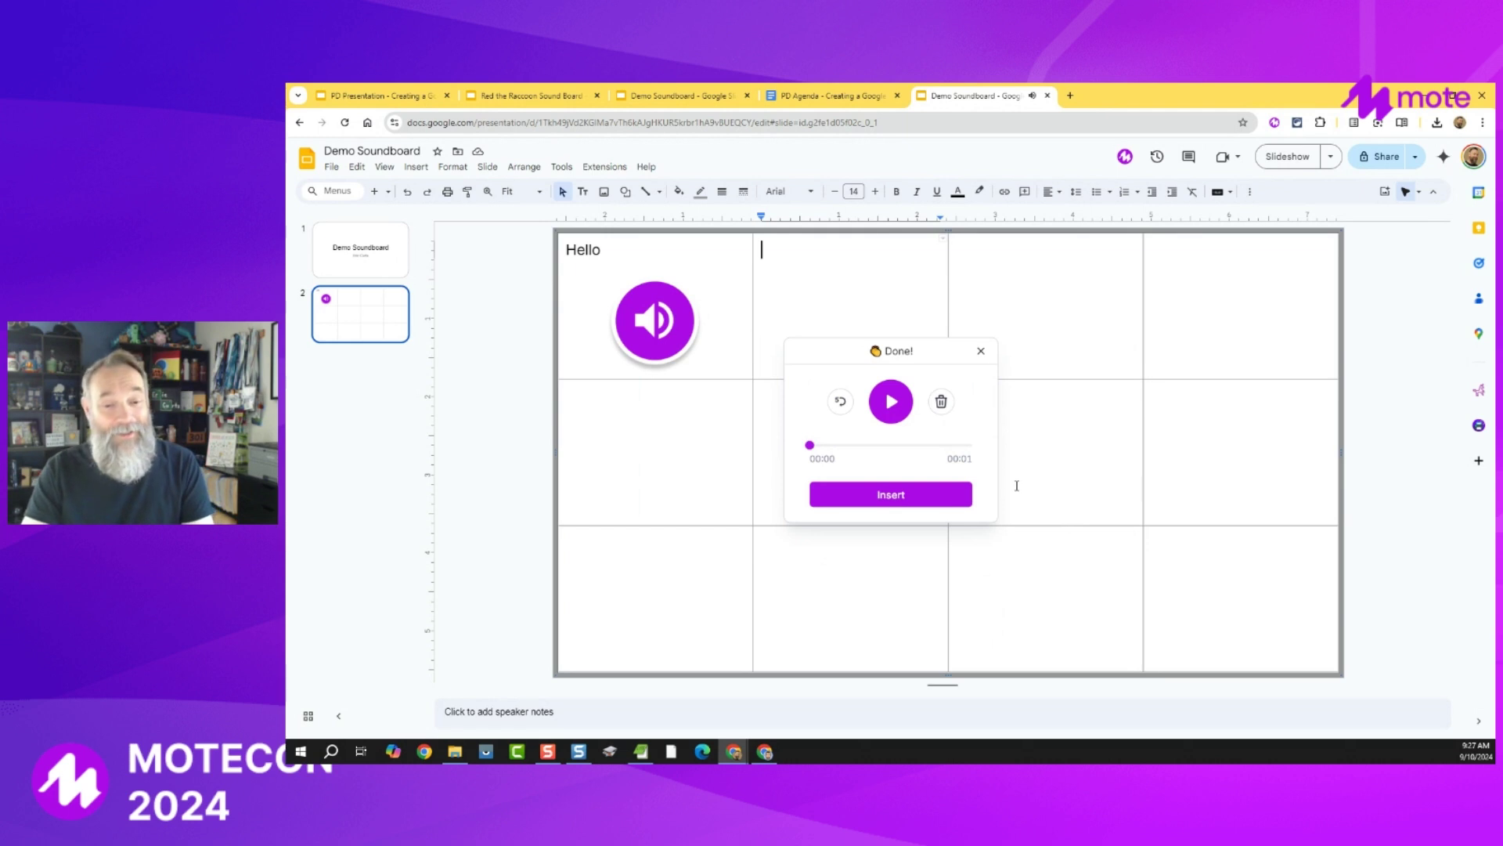
{"action": "left_click", "coordinate": [914, 497]}
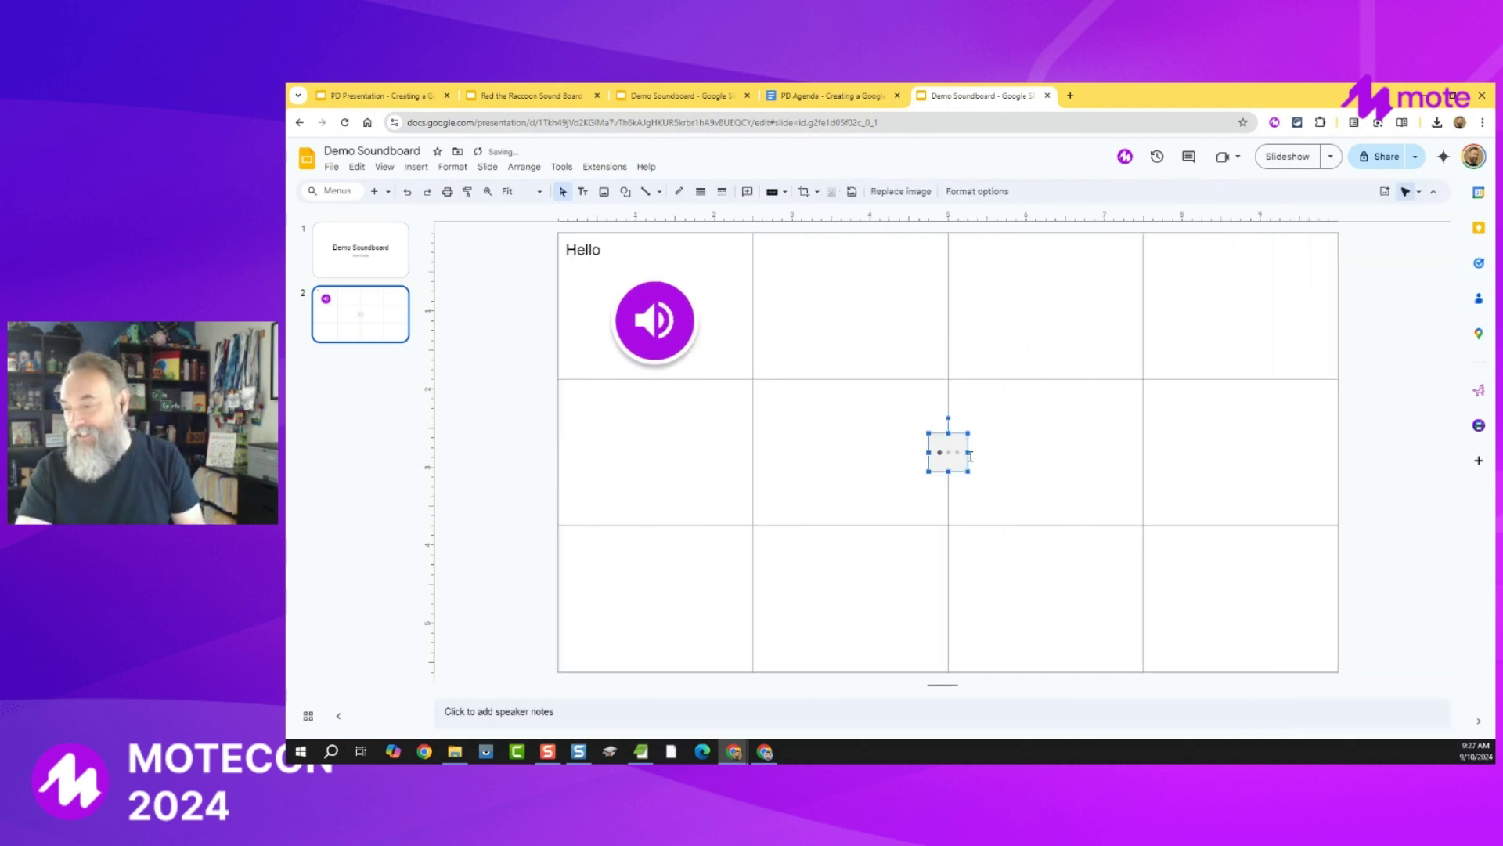
Place the new audio icon, enlarged, in the top row's second cell and label that cell "Great job".
{"action": "left_click_drag", "start_coordinate": [943, 447], "coordinate": [895, 373]}
{"action": "left_click_drag", "start_coordinate": [848, 327], "coordinate": [842, 316]}
{"action": "left_click", "coordinate": [817, 248]}
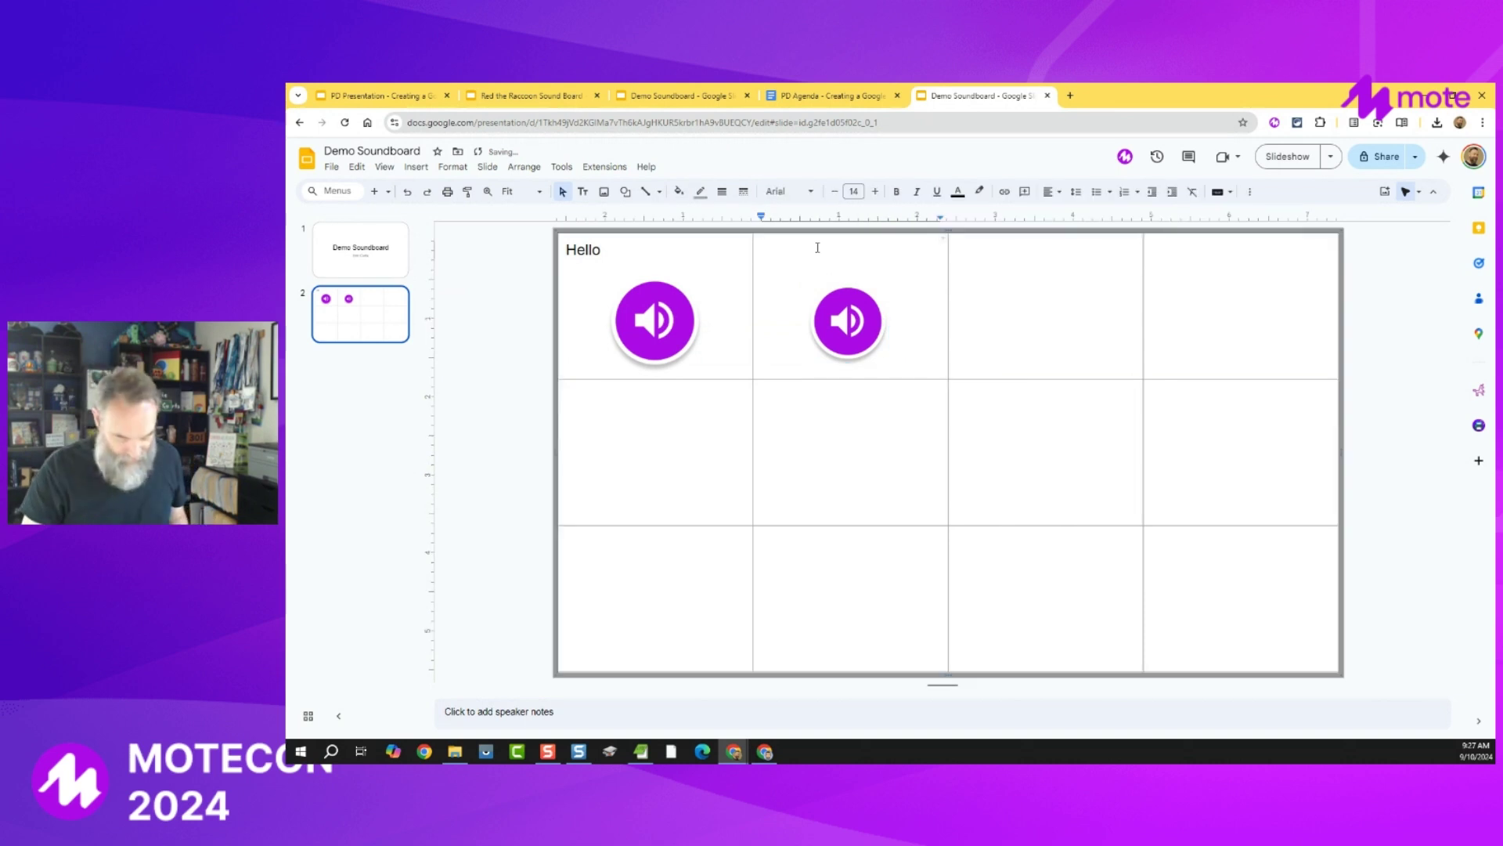
{"action": "type", "text": "Great "}
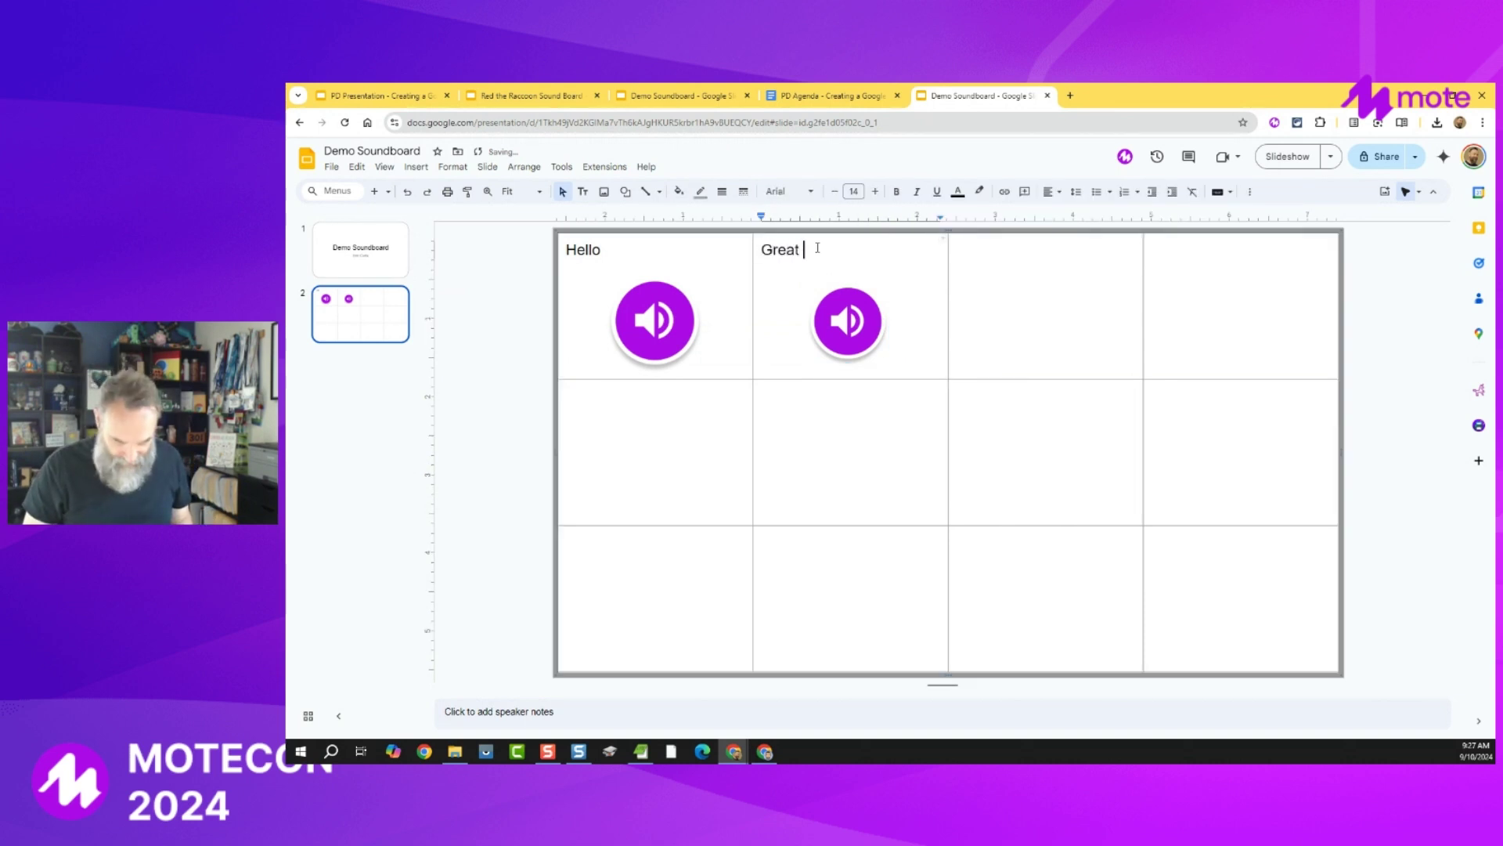
{"action": "type", "text": "job"}
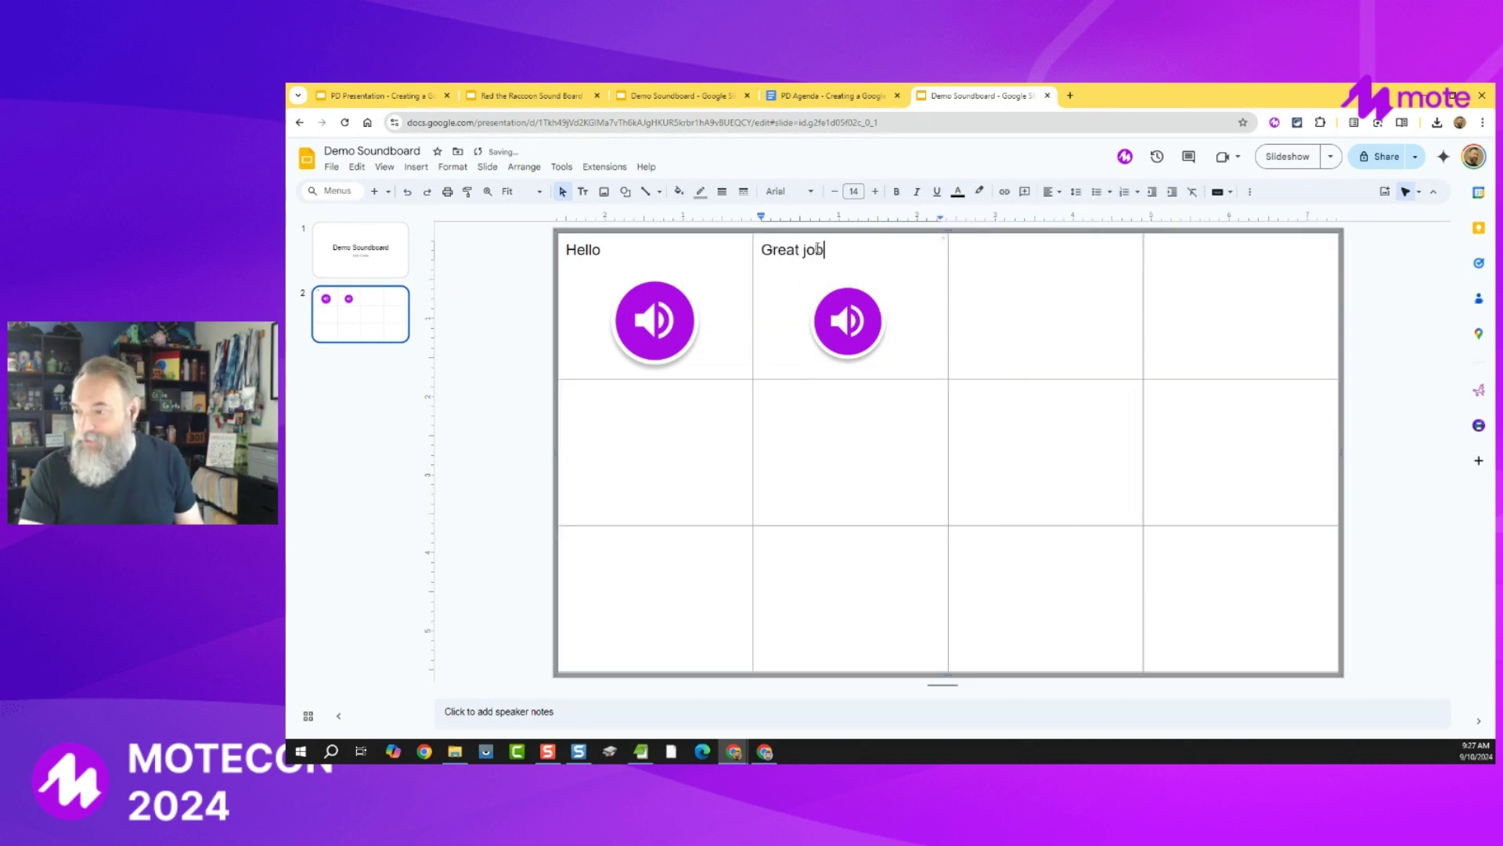
Open Mote's audio file upload option with the third cell of the top row selected.
{"action": "left_click", "coordinate": [1043, 339]}
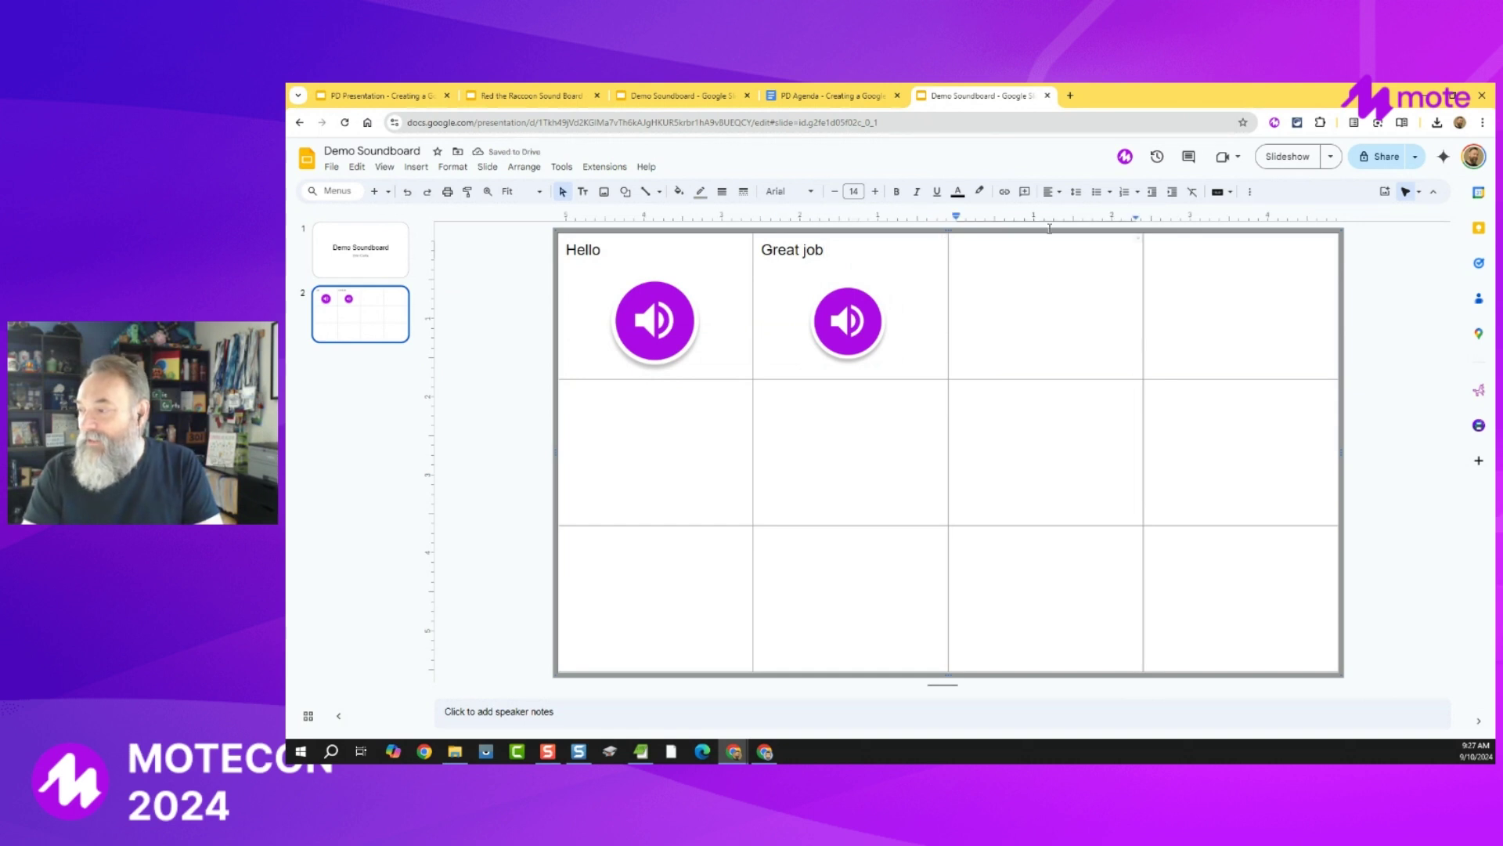
{"action": "left_click", "coordinate": [1125, 155]}
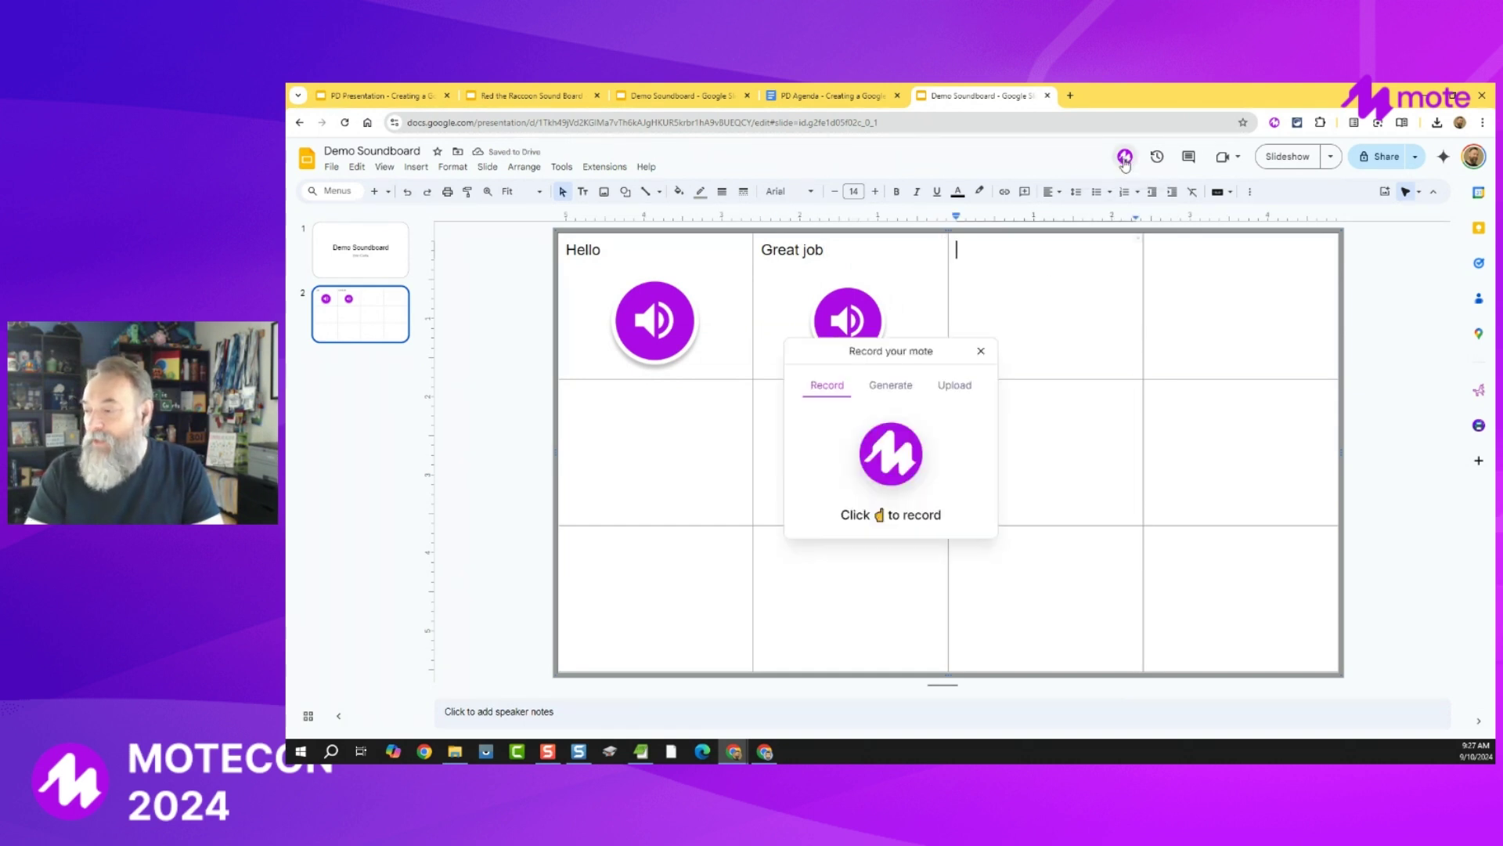
{"action": "left_click", "coordinate": [967, 389]}
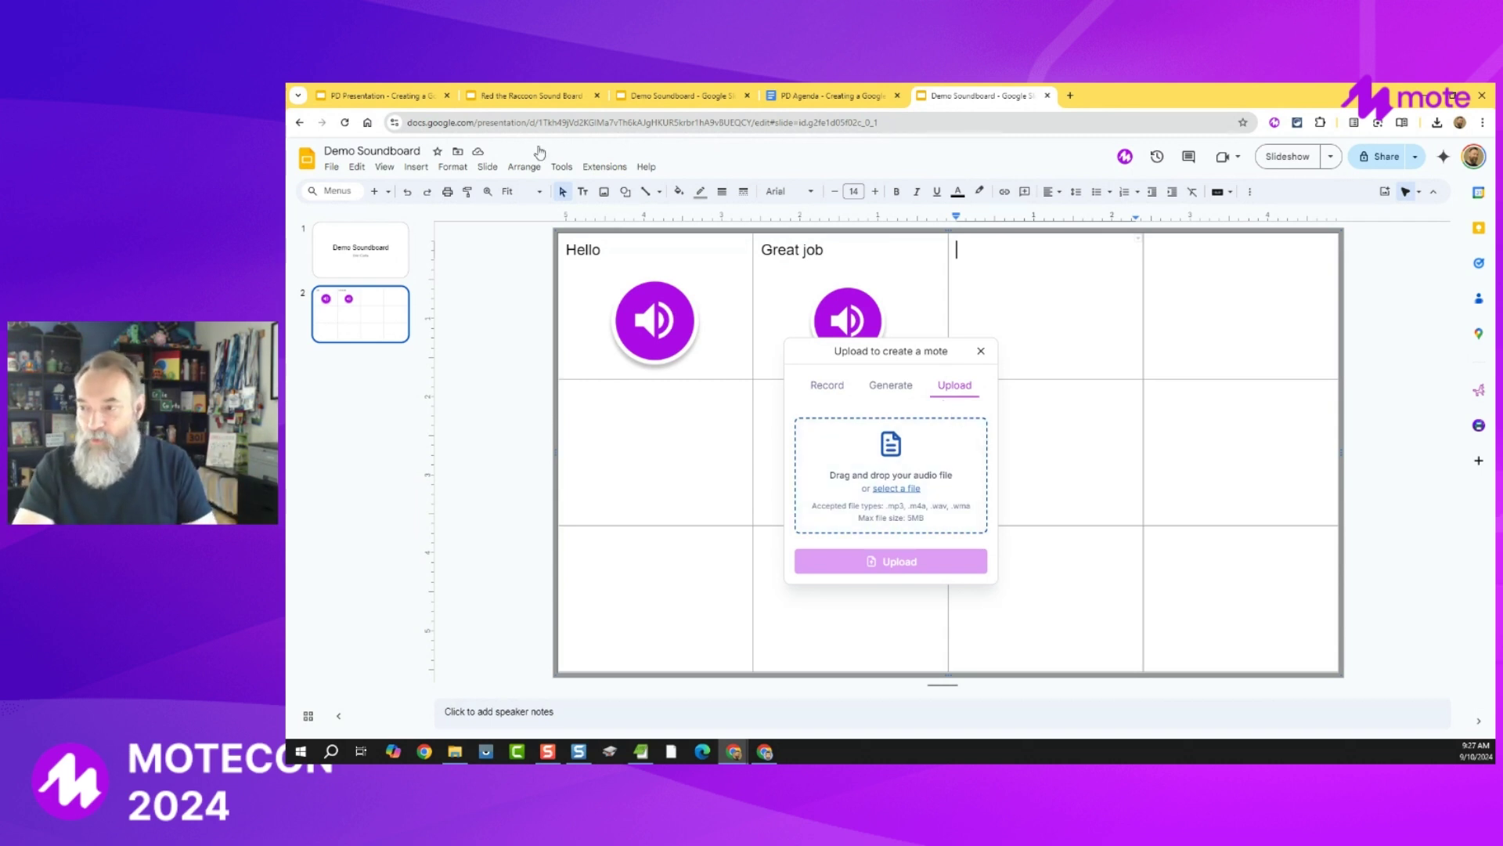
Find the slide listing free sites for sound effects in the PD Presentation.
{"action": "left_click", "coordinate": [377, 98]}
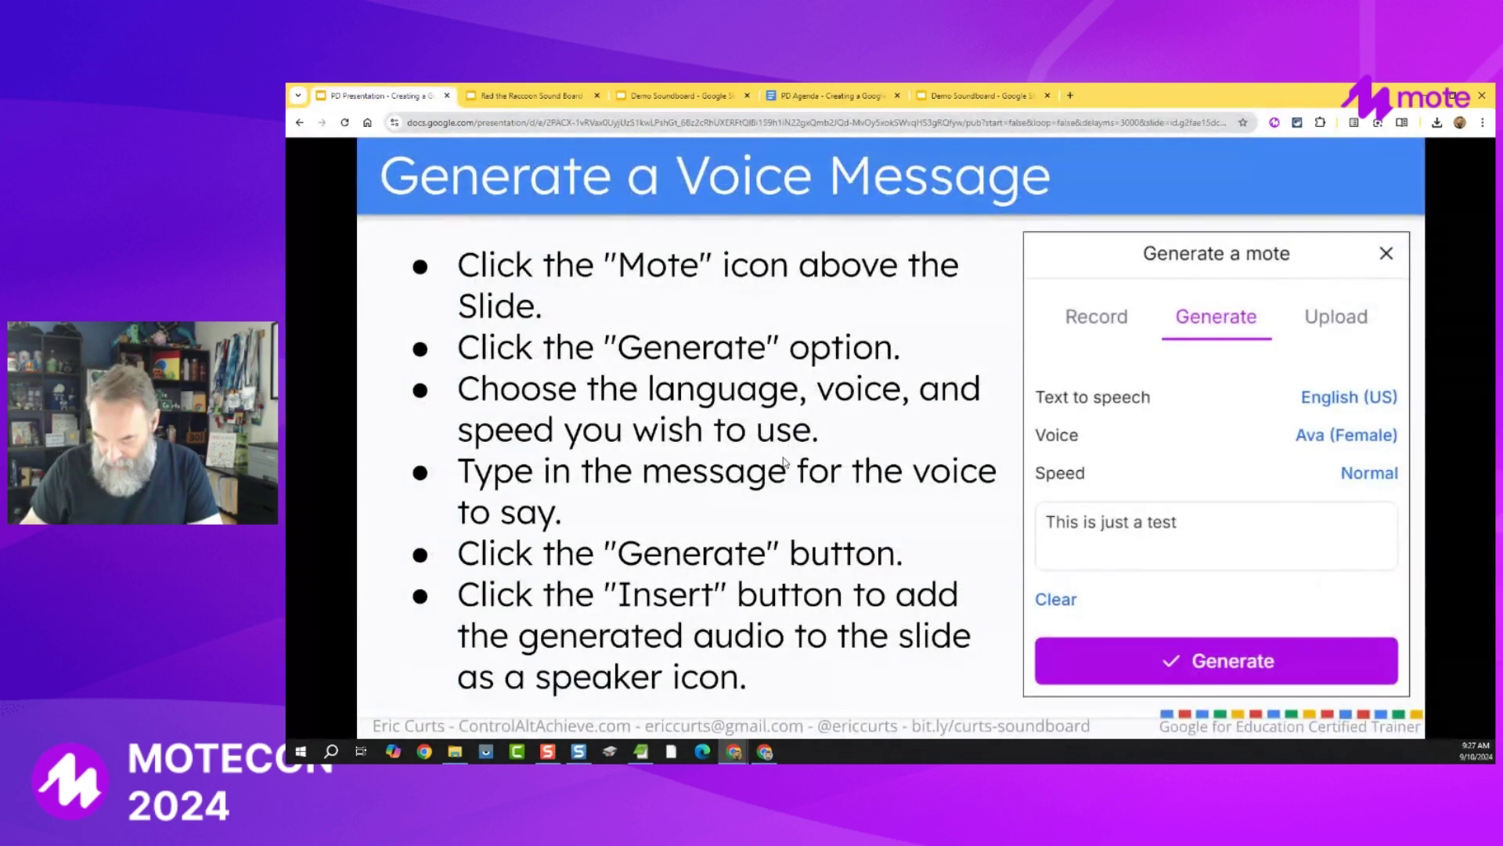
{"action": "key", "text": "Left"}
{"action": "key", "text": "Left"}
{"action": "key", "text": "Left"}
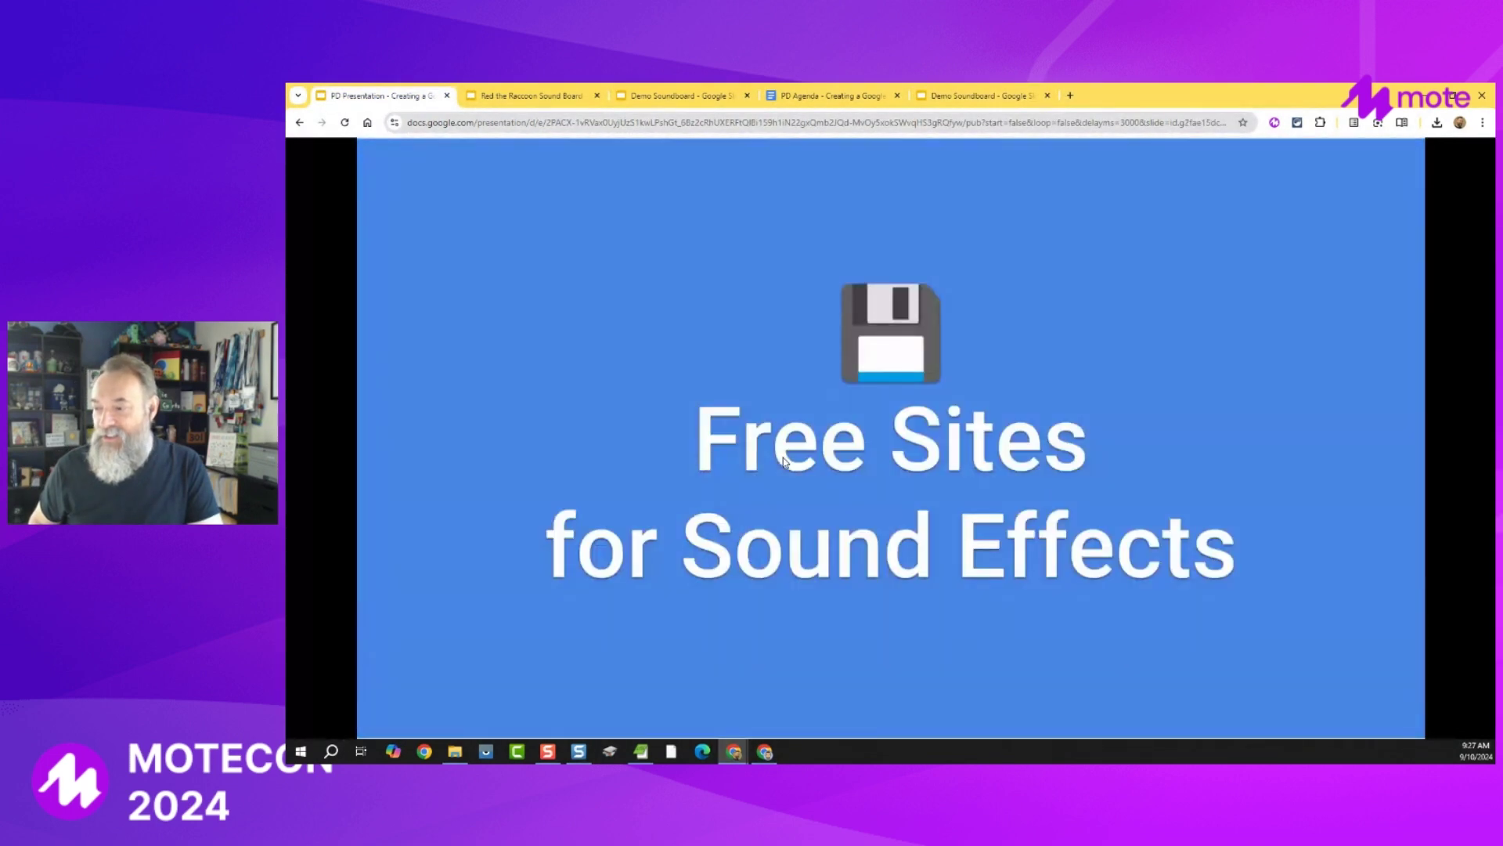
{"action": "key", "text": "Right"}
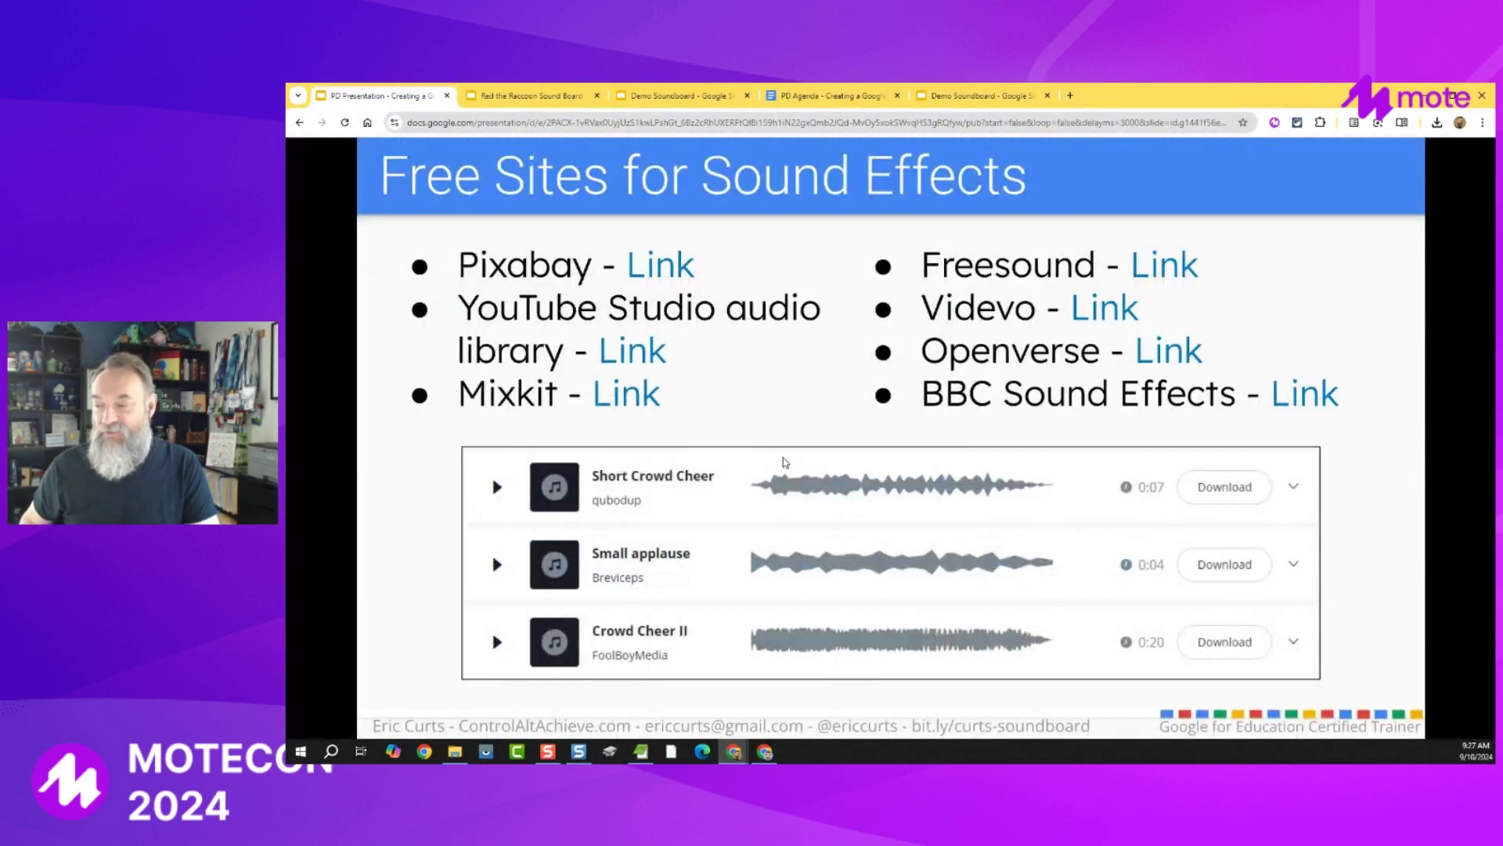
Open the Pixabay sound effects site from the Free Sites for Sound Effects list in the PD Agenda document.
{"action": "left_click", "coordinate": [844, 96]}
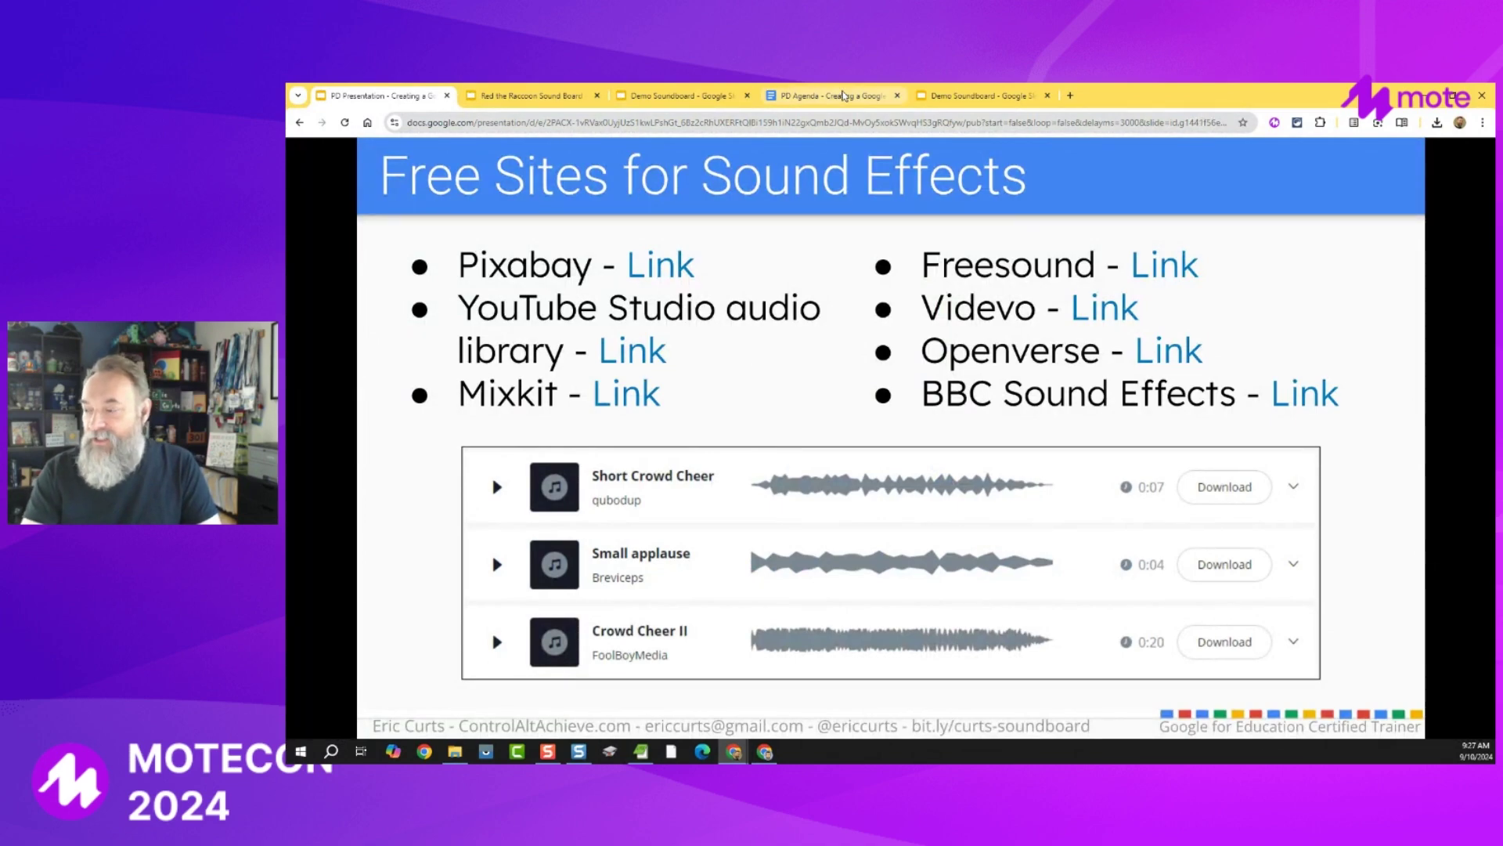
{"action": "scroll", "coordinate": [811, 339], "scroll_direction": "down", "scroll_amount": 2}
{"action": "scroll", "coordinate": [810, 339], "scroll_direction": "down", "scroll_amount": 20}
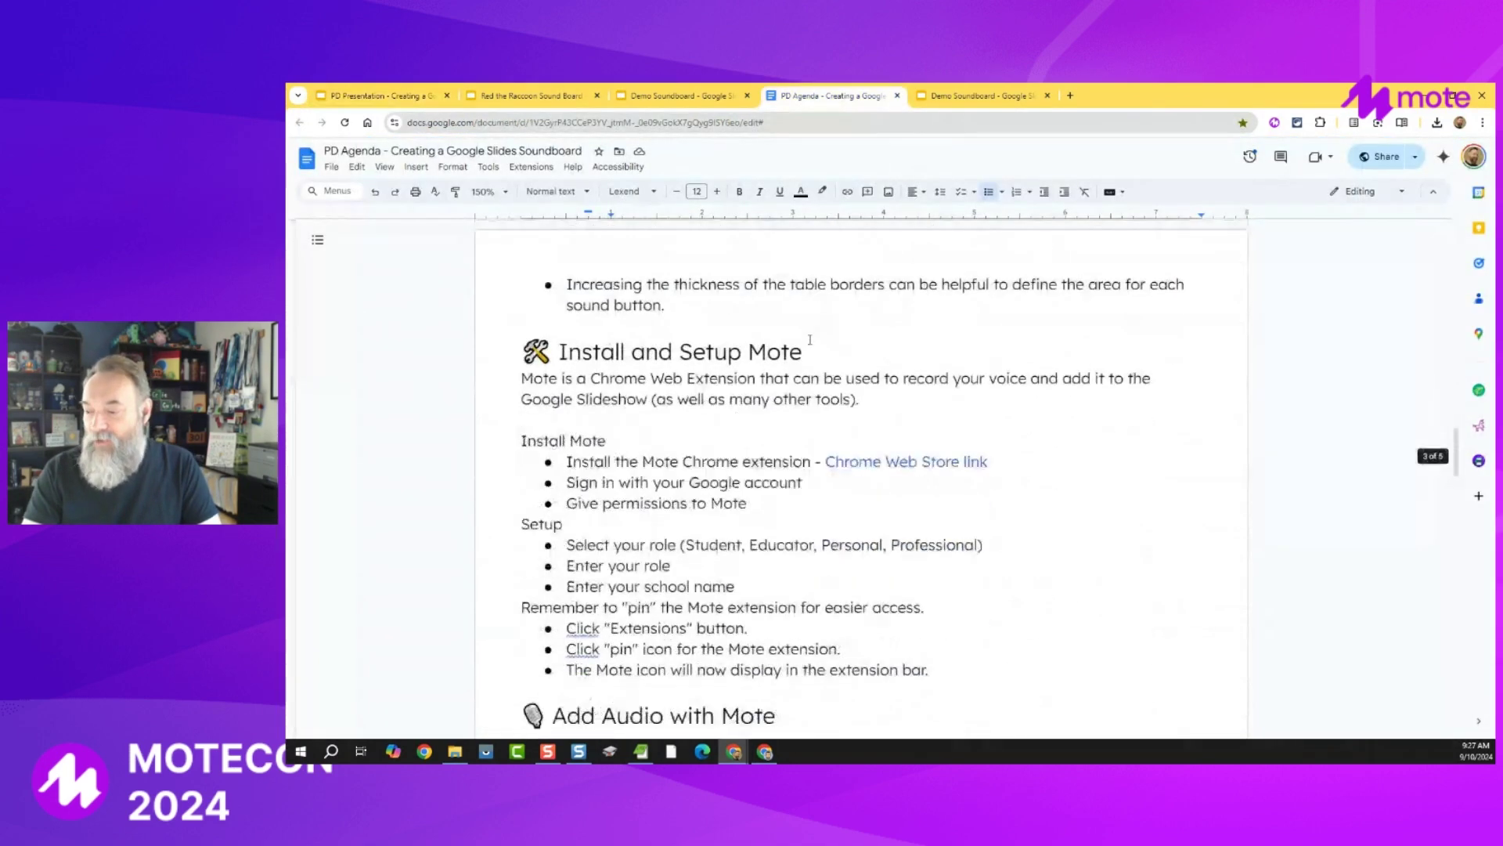
{"action": "scroll", "coordinate": [811, 339], "scroll_direction": "down", "scroll_amount": 10}
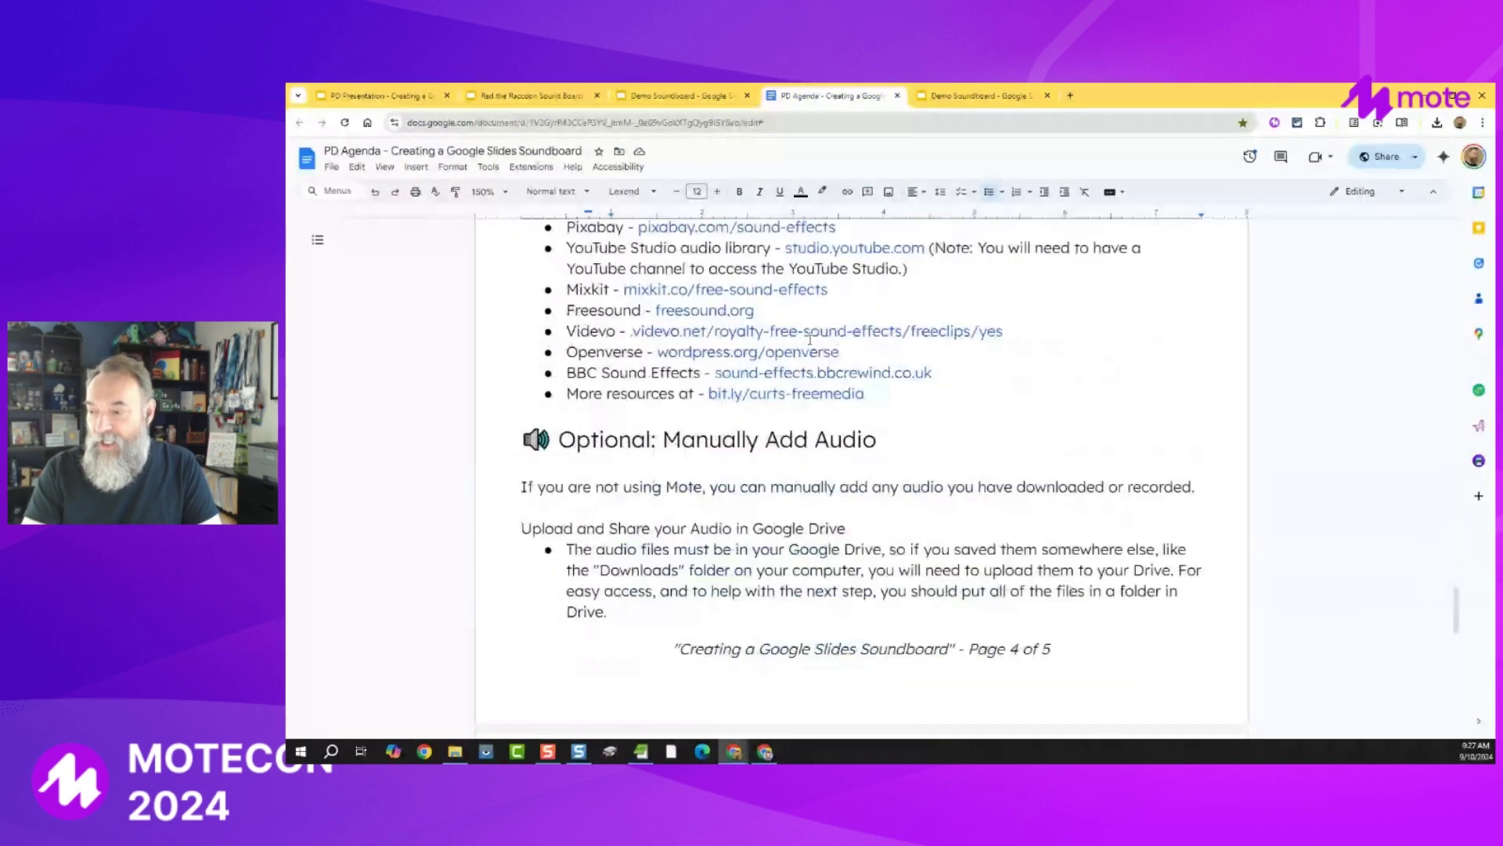
{"action": "scroll", "coordinate": [719, 421], "scroll_direction": "up", "scroll_amount": 3}
{"action": "left_click", "coordinate": [702, 418]}
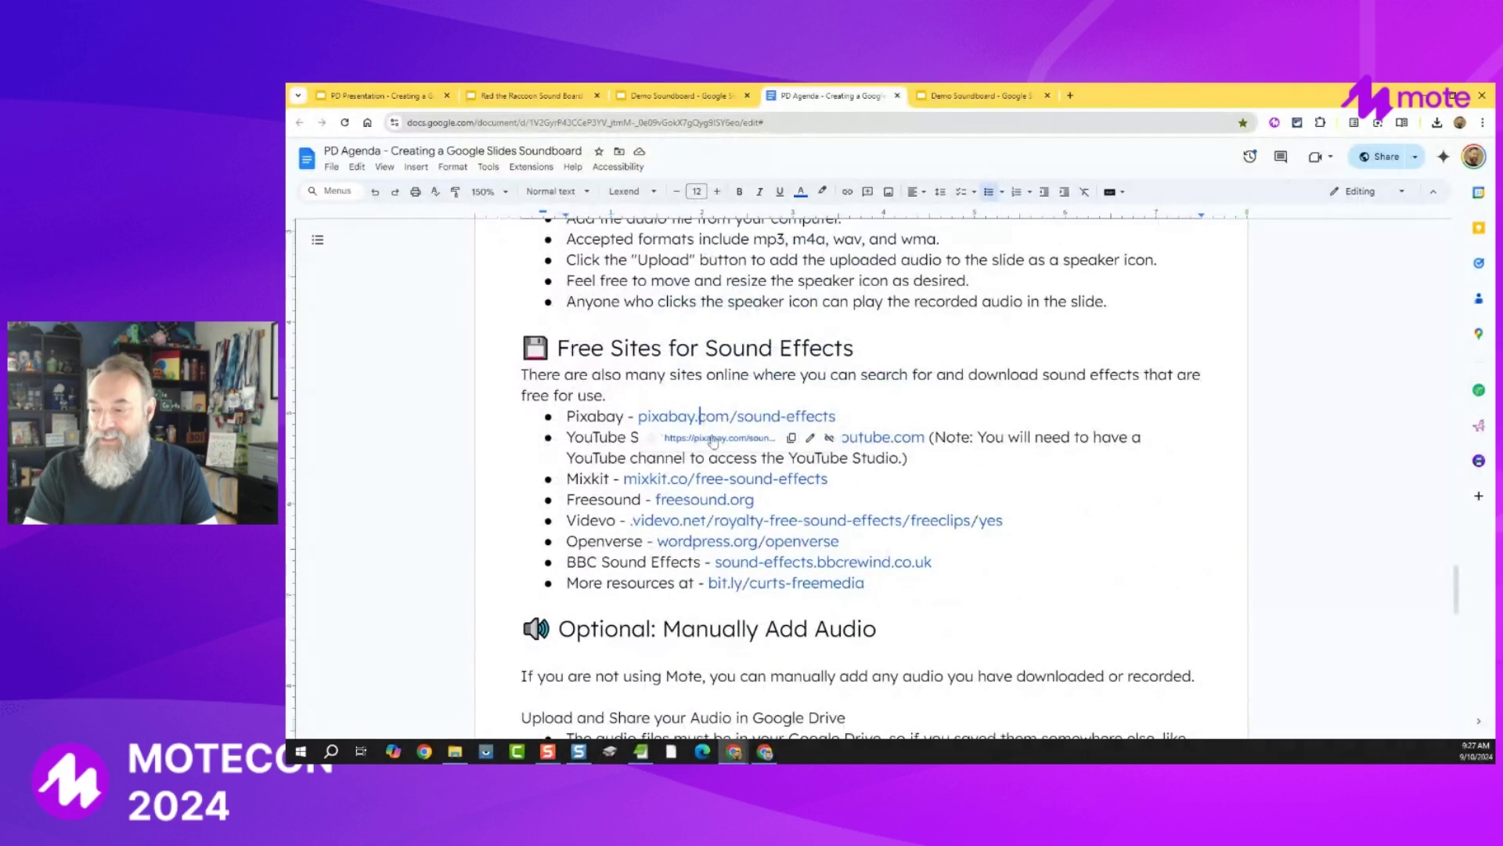
{"action": "left_click", "coordinate": [714, 444]}
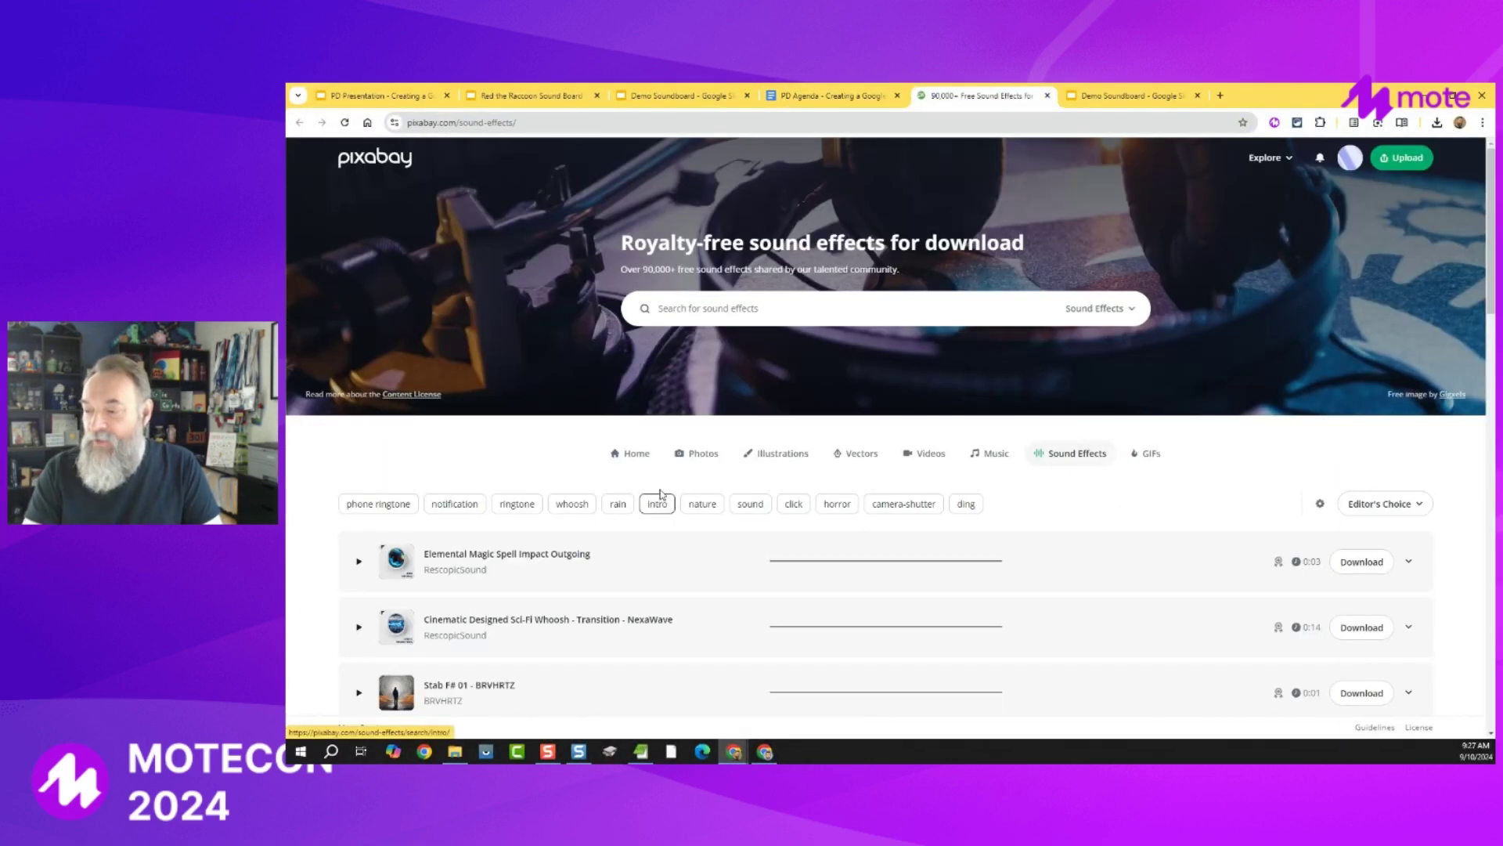
Search Pixabay's sound effects for "dog" and look through the results.
{"action": "left_click", "coordinate": [764, 309]}
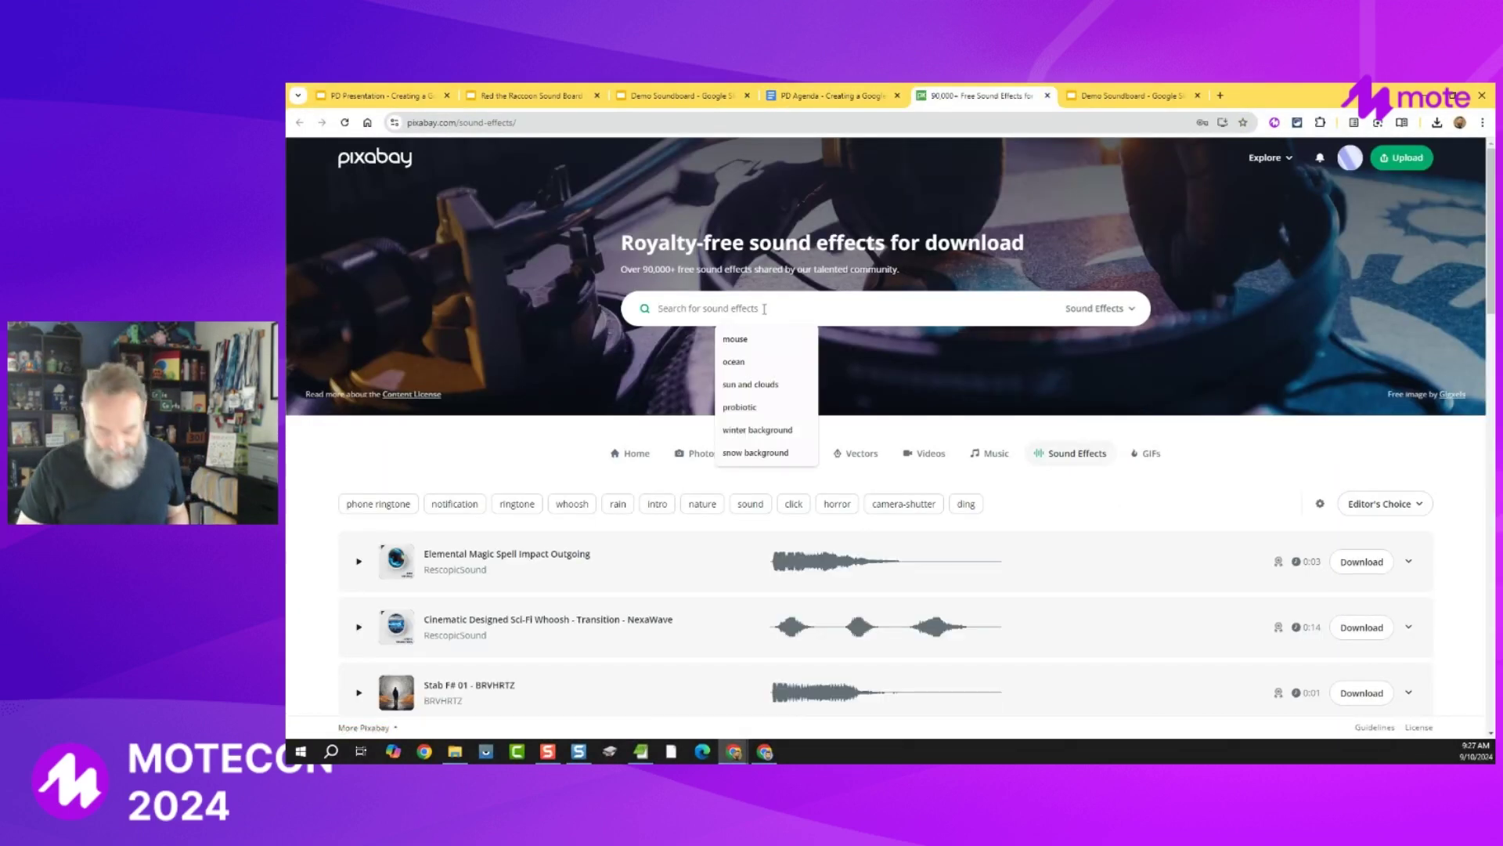
{"action": "type", "text": "dog"}
{"action": "key", "text": "Return"}
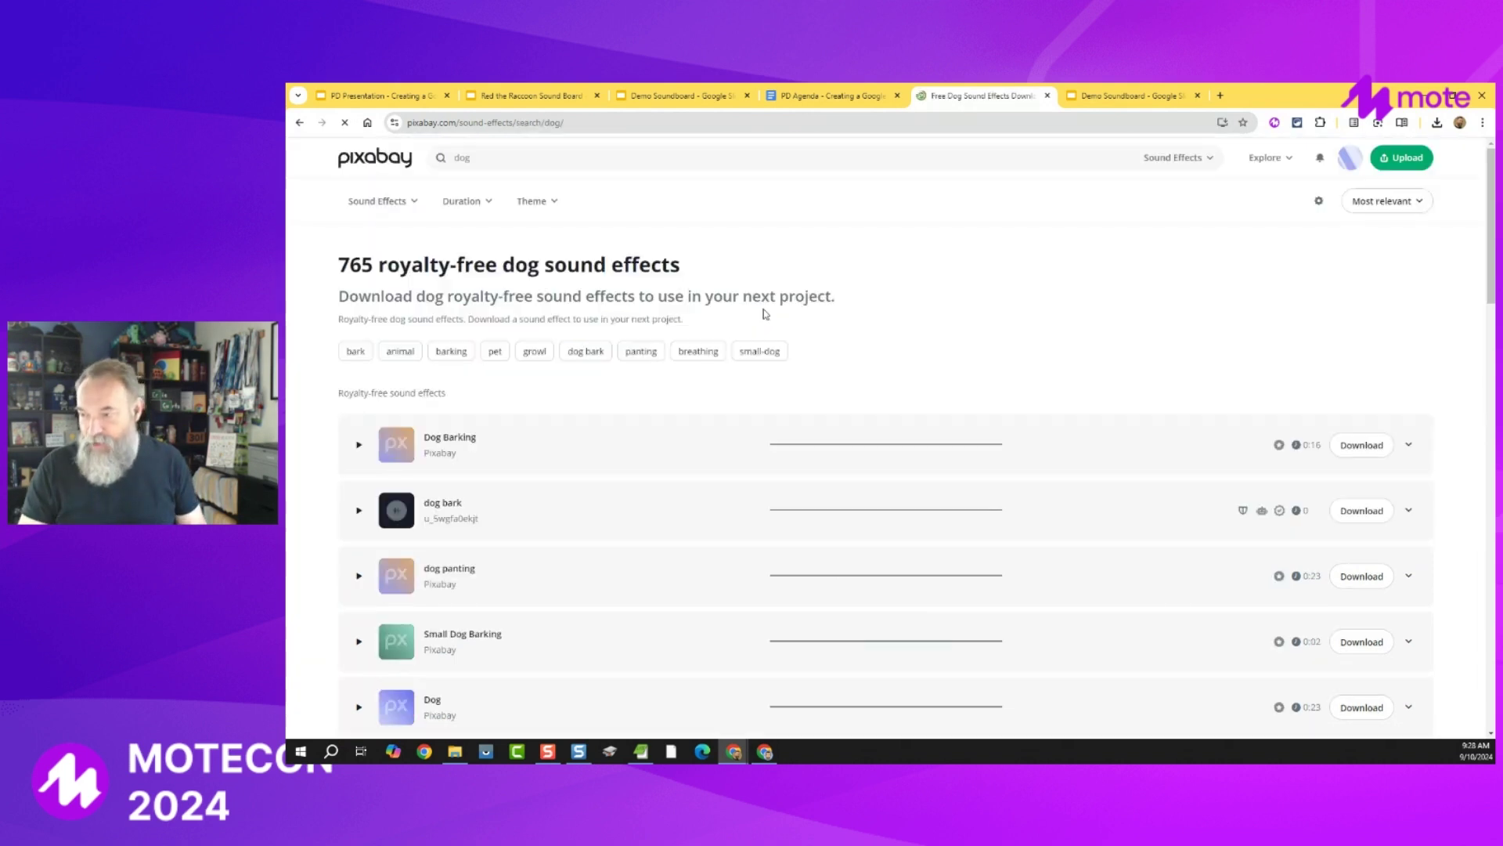
{"action": "scroll", "coordinate": [681, 373], "scroll_direction": "down", "scroll_amount": 2}
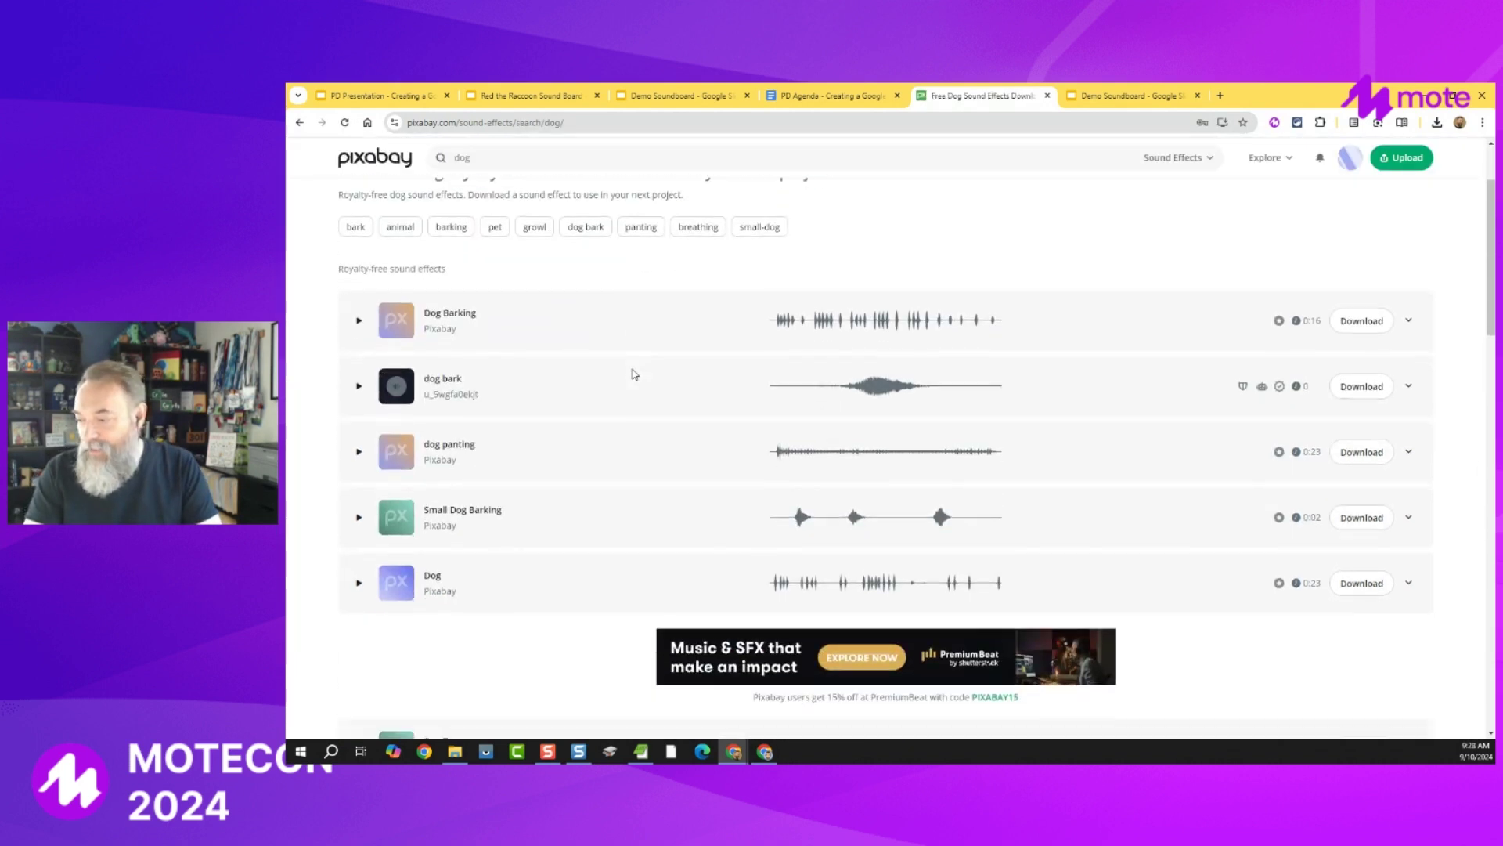
Preview the "Small Dog Barking" sound effect and download it as an MP3 to the Mote folder.
{"action": "left_click", "coordinate": [358, 516]}
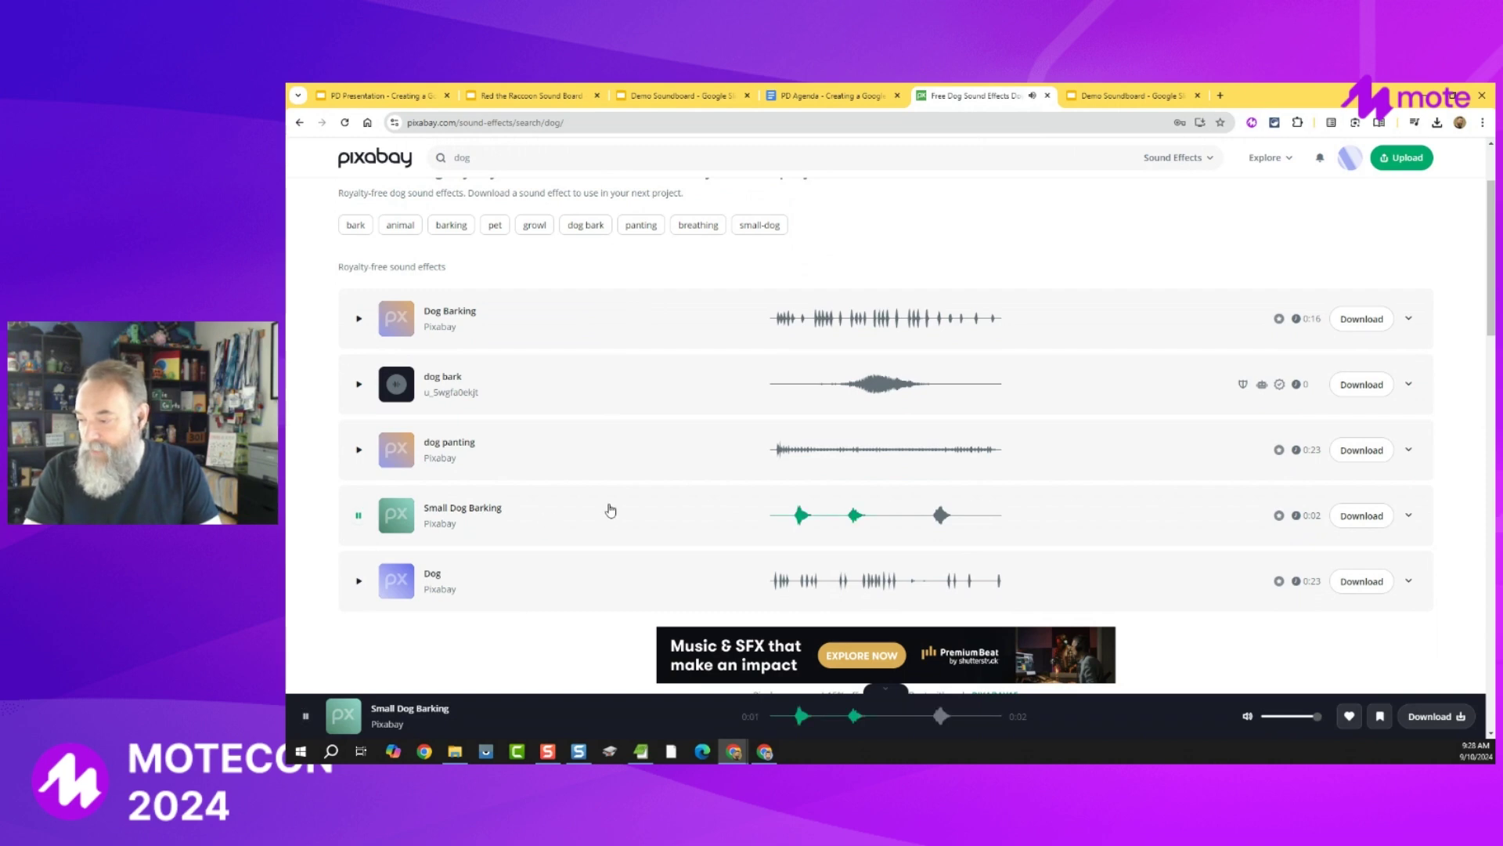
{"action": "left_click", "coordinate": [1380, 517]}
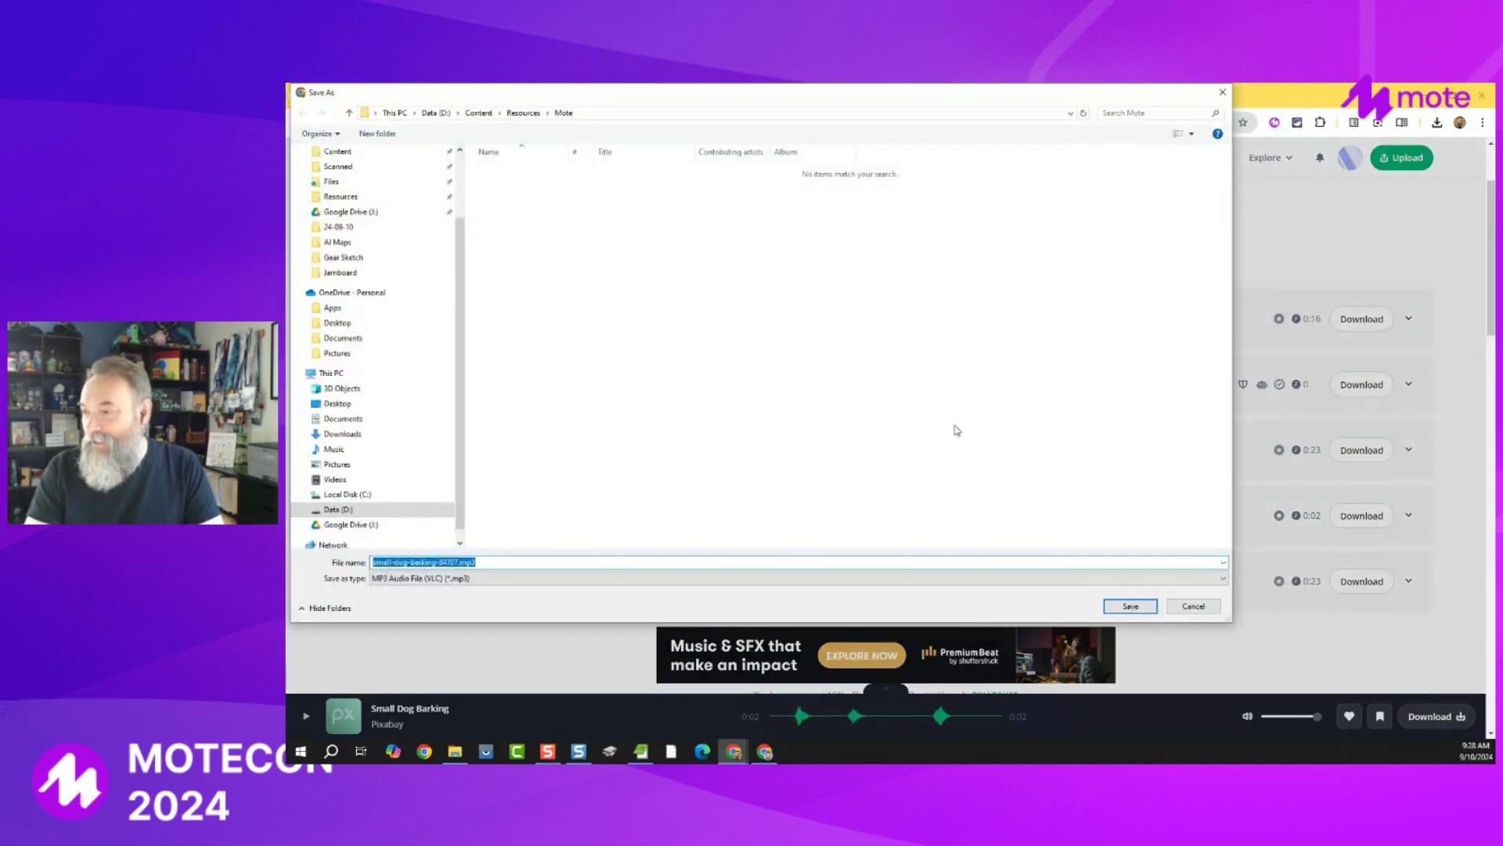
{"action": "left_click", "coordinate": [1132, 608]}
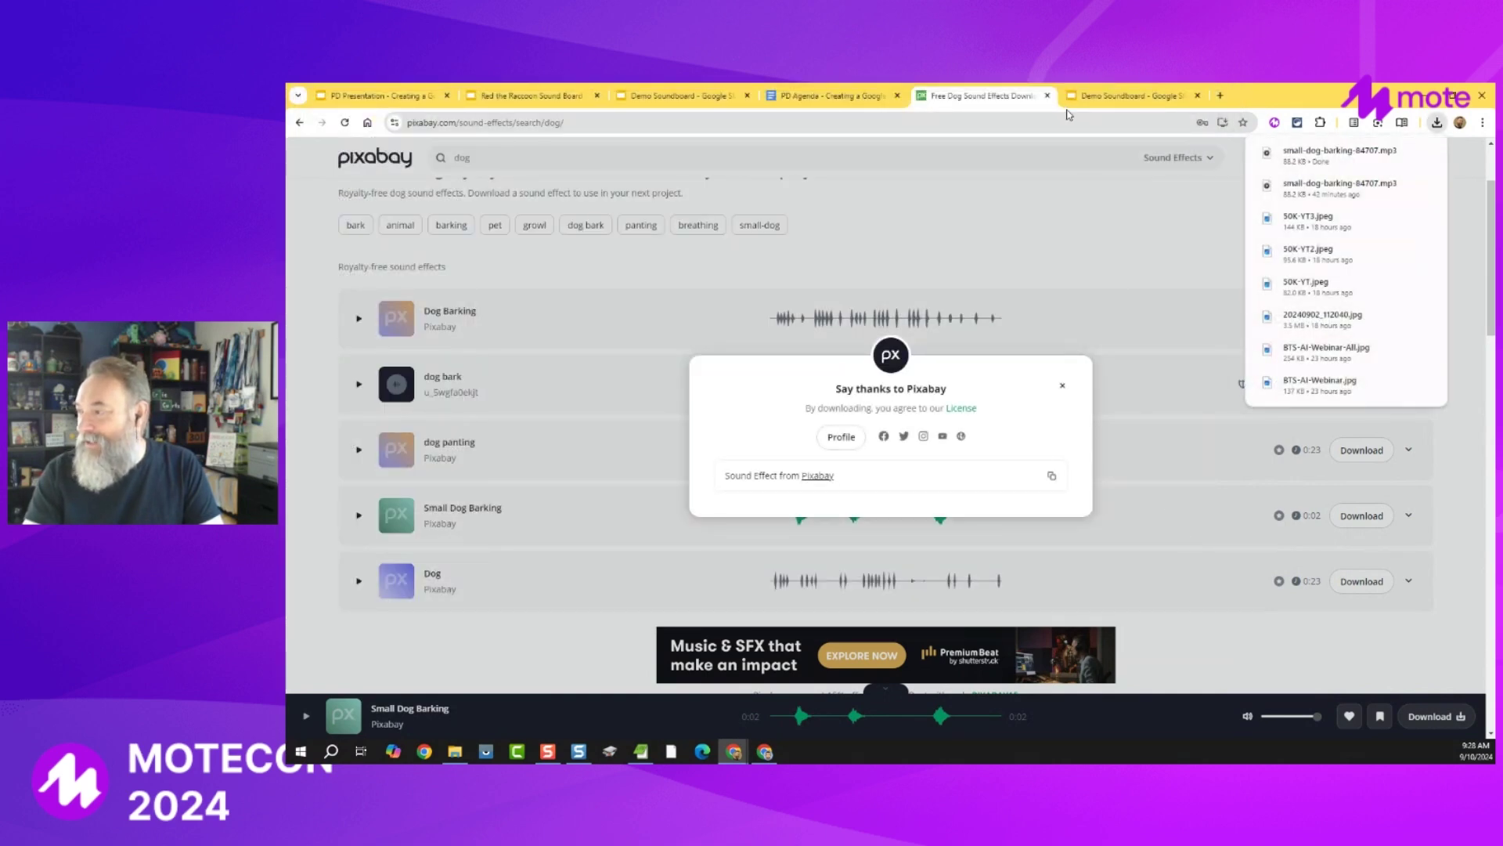
Upload small-dog-barking-84707.mp3 from the Resources > Mote folder to Mote in the Demo Soundboard, preview it and insert it on the slide.
{"action": "left_click", "coordinate": [1131, 95]}
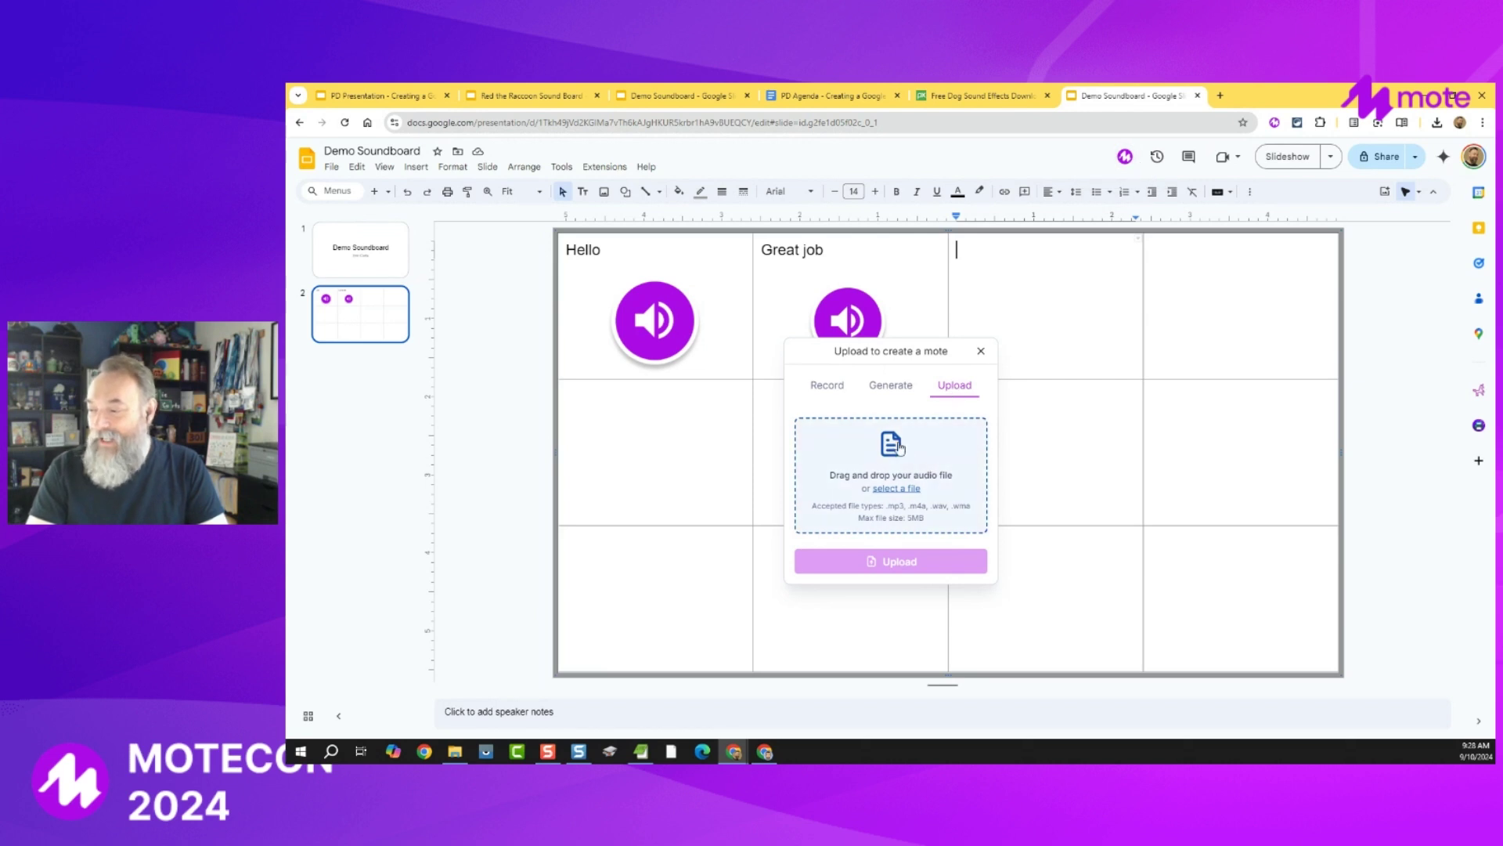
{"action": "left_click", "coordinate": [906, 488]}
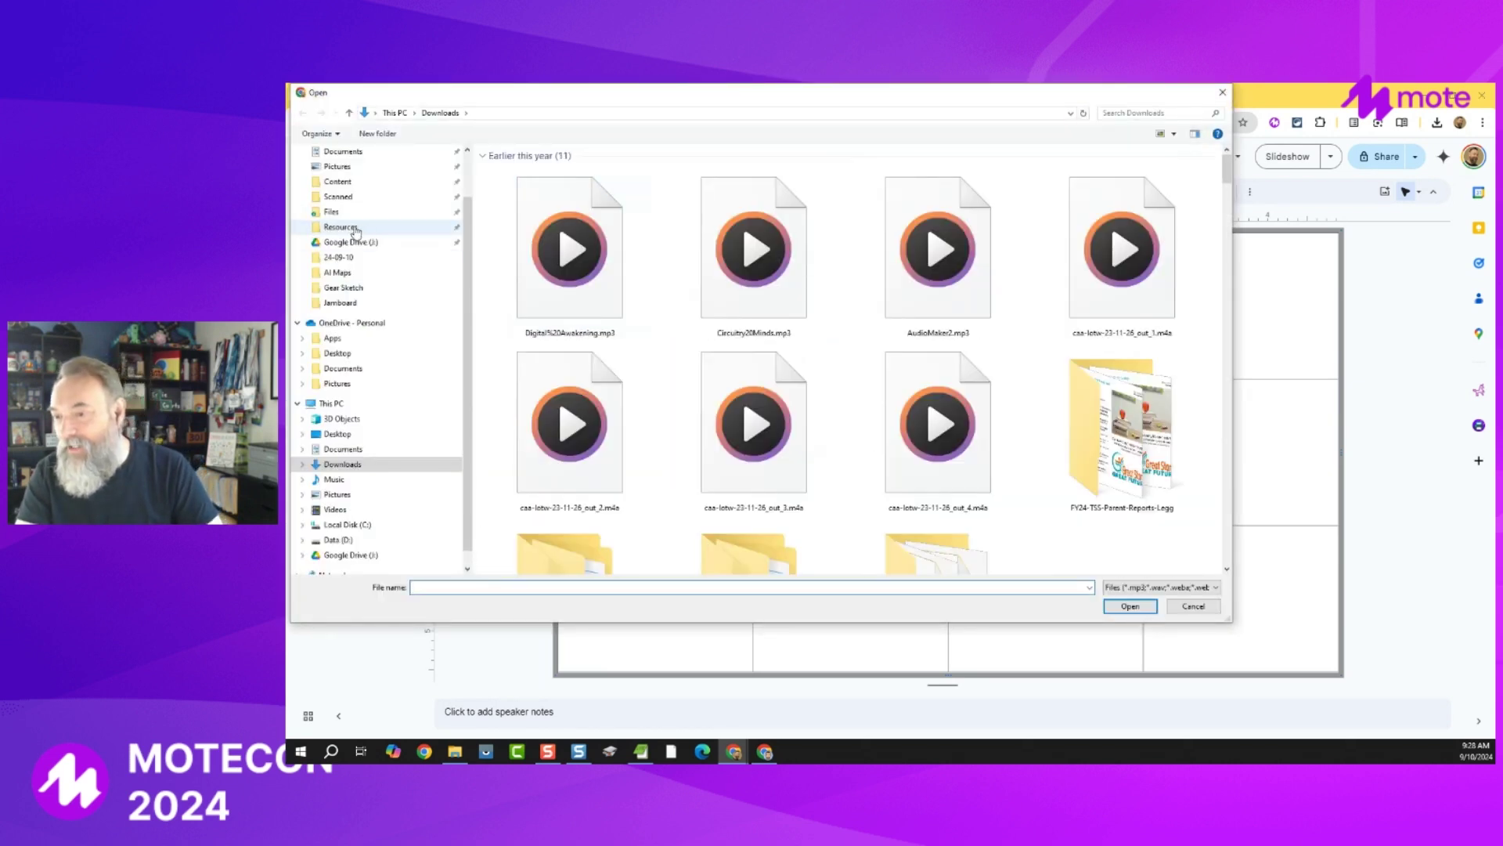
{"action": "left_click", "coordinate": [393, 228]}
{"action": "double_click", "coordinate": [530, 203]}
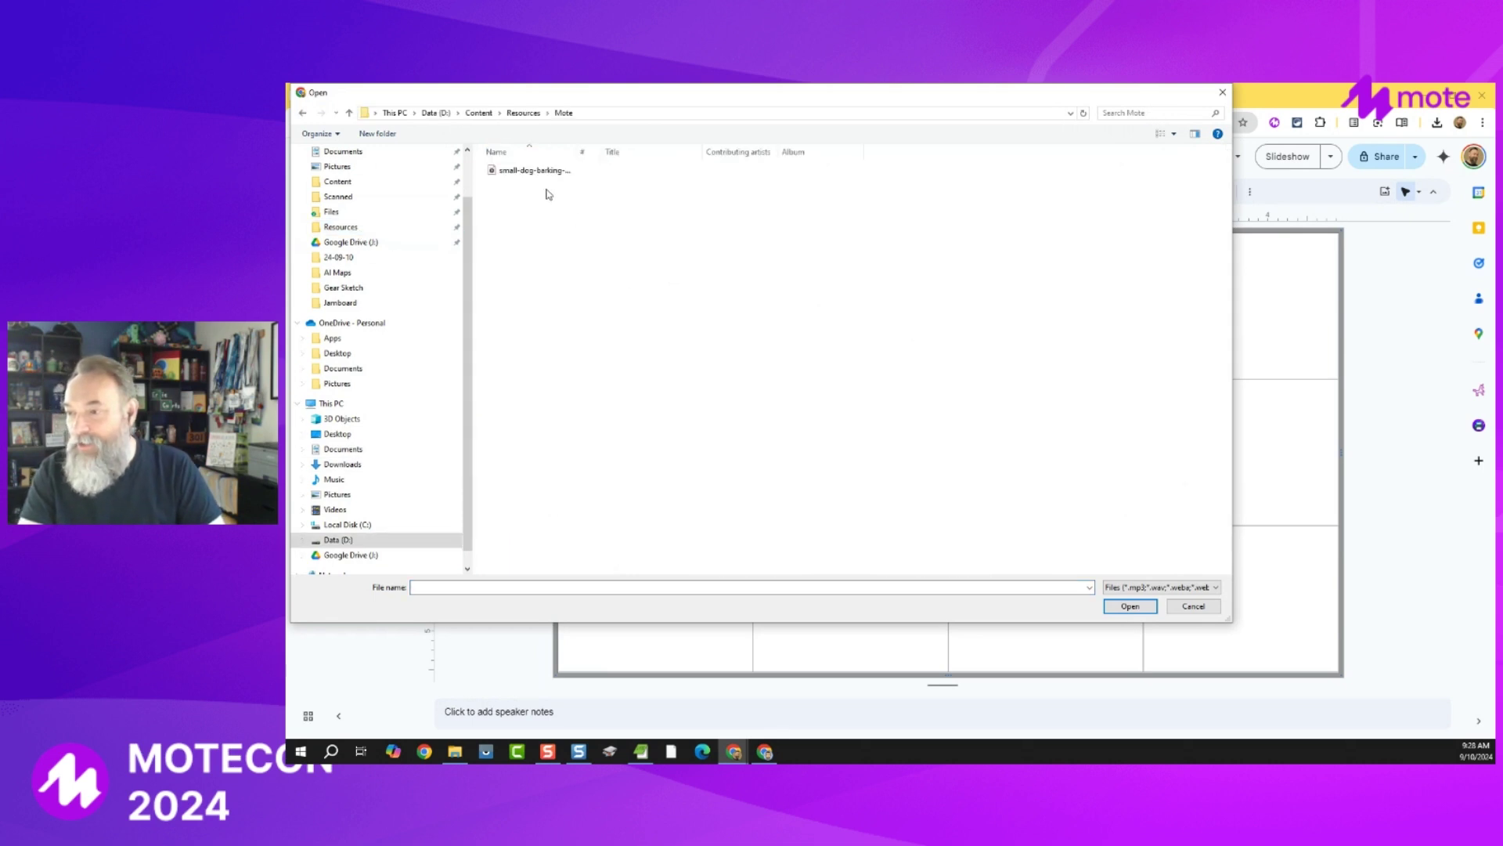
{"action": "double_click", "coordinate": [535, 171]}
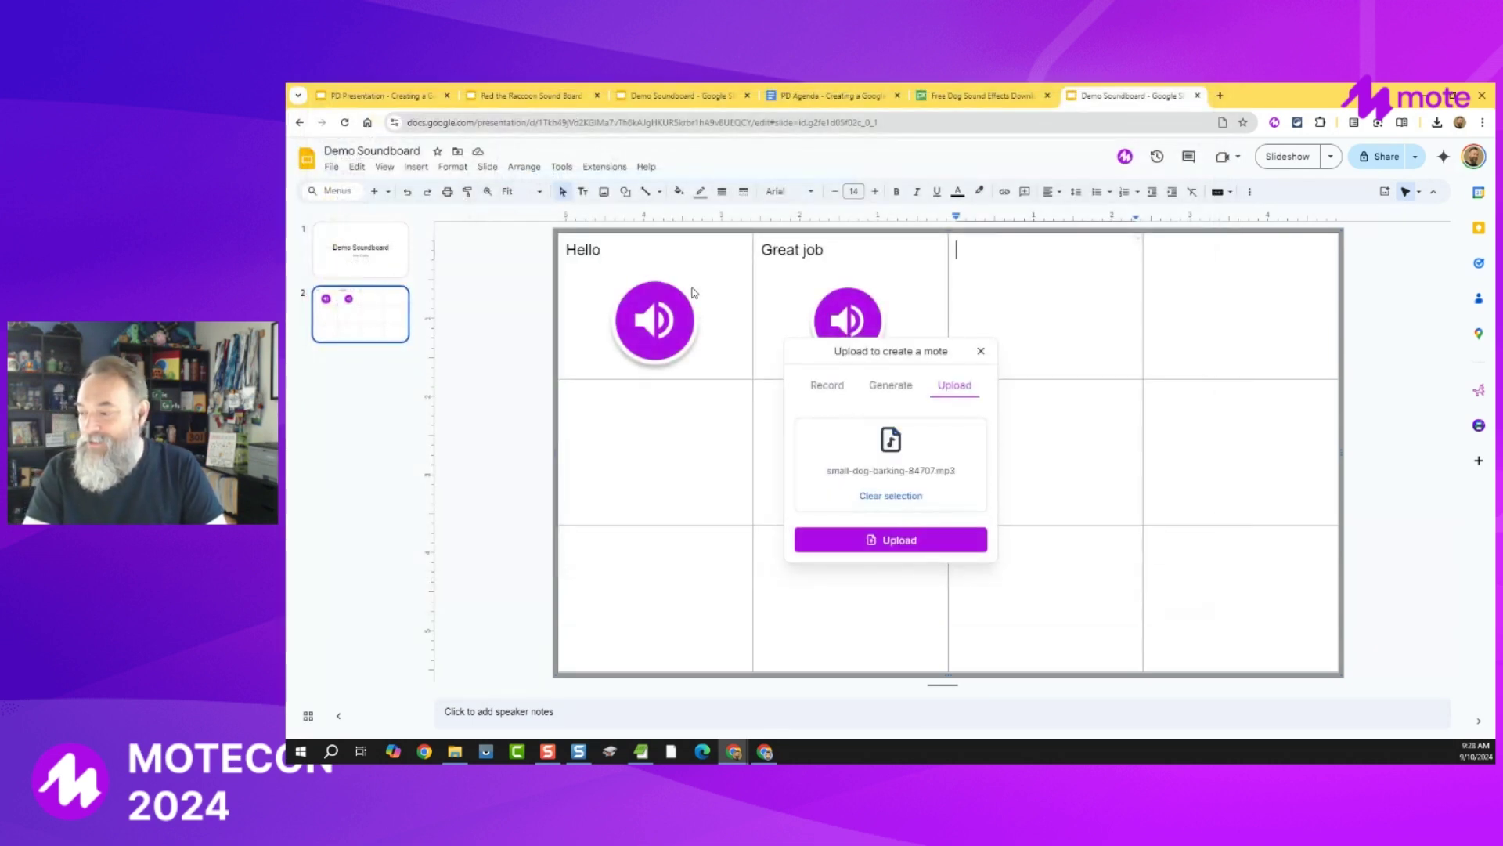
{"action": "left_click", "coordinate": [950, 546]}
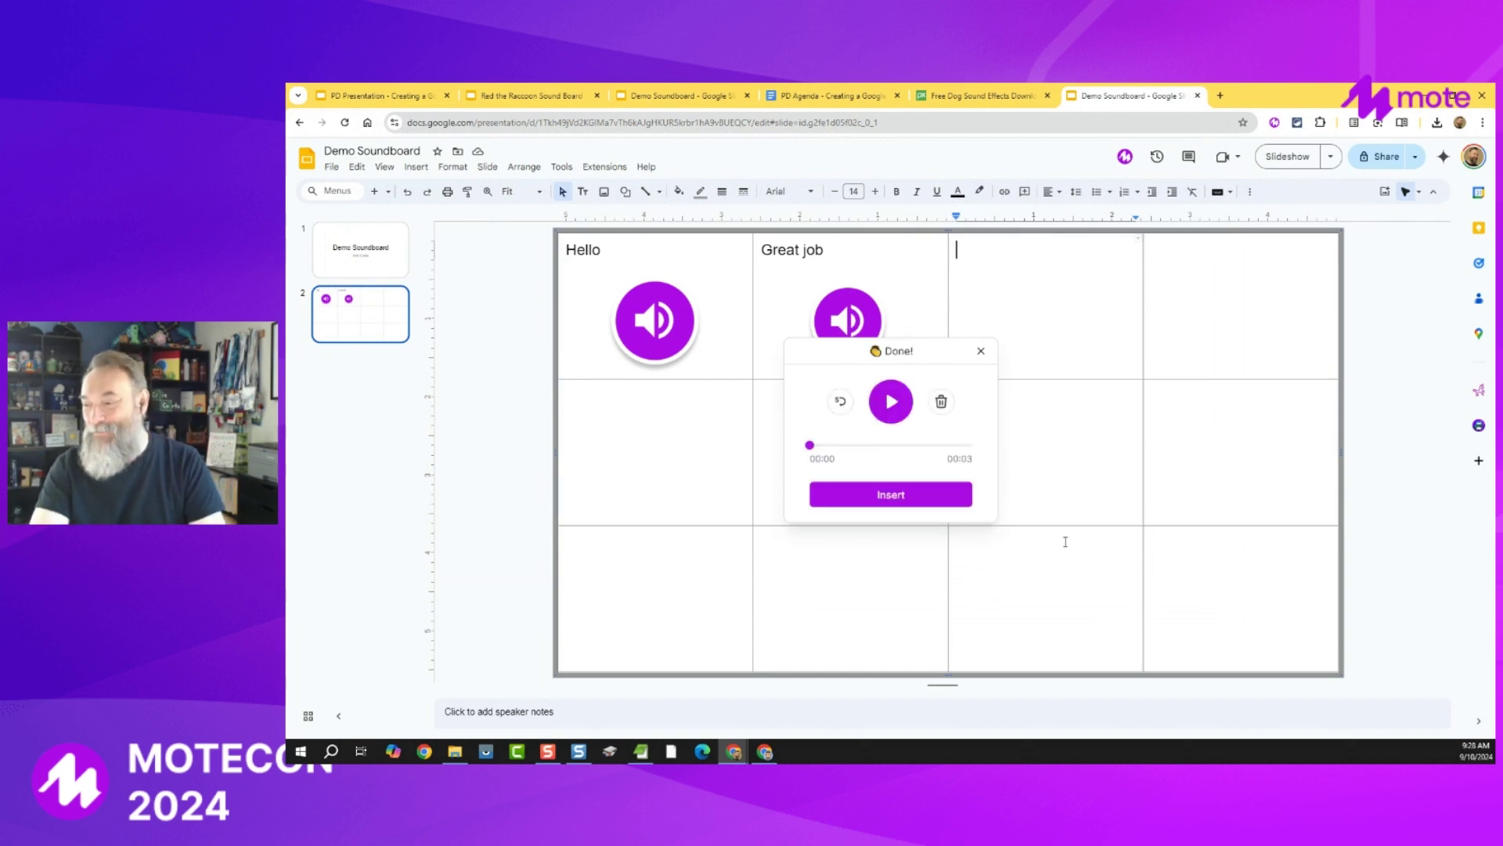
{"action": "left_click", "coordinate": [897, 404]}
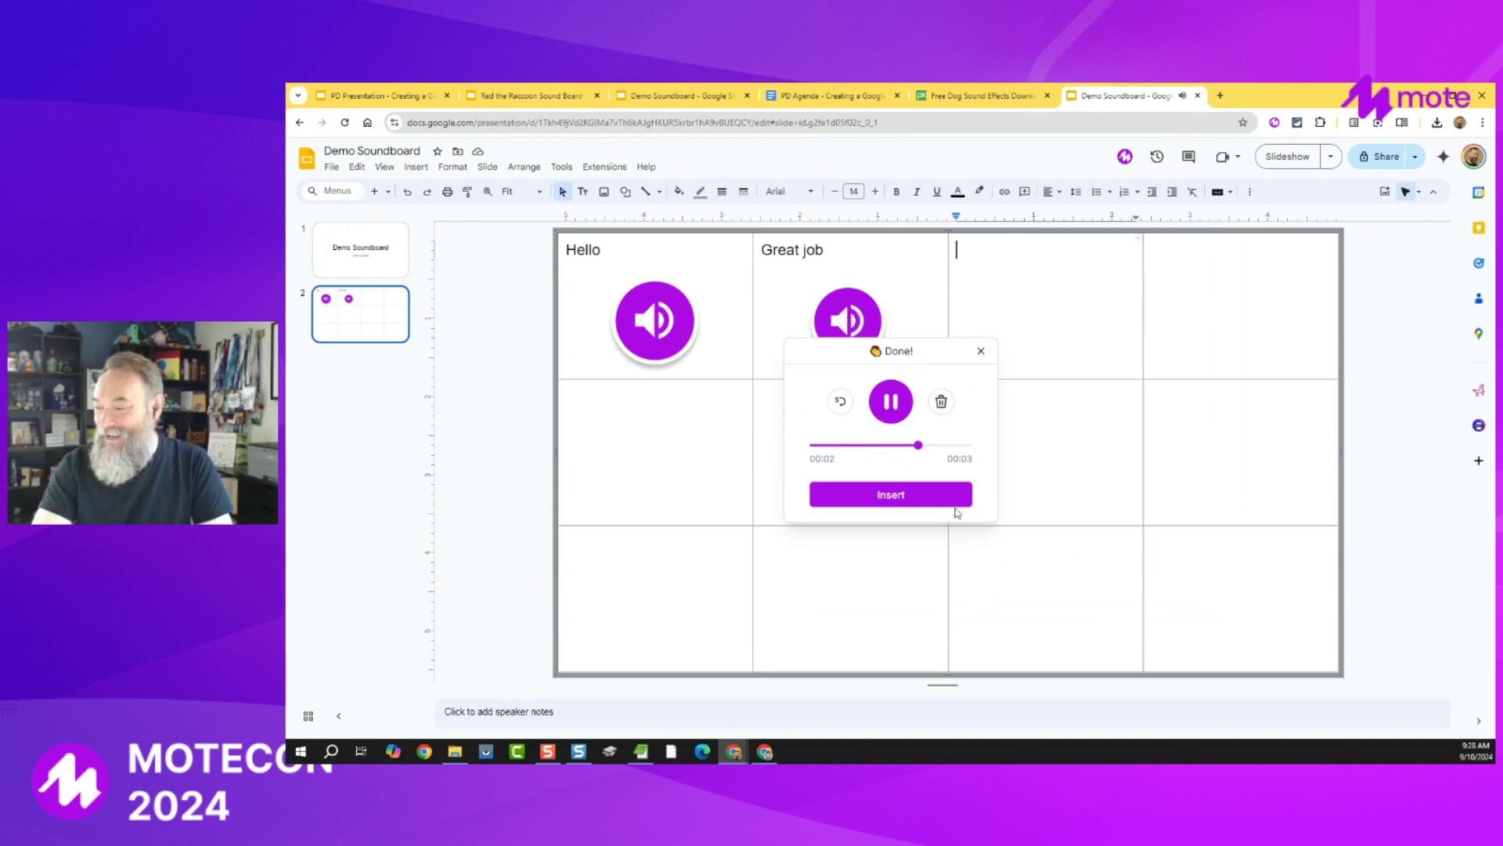
{"action": "left_click", "coordinate": [905, 500]}
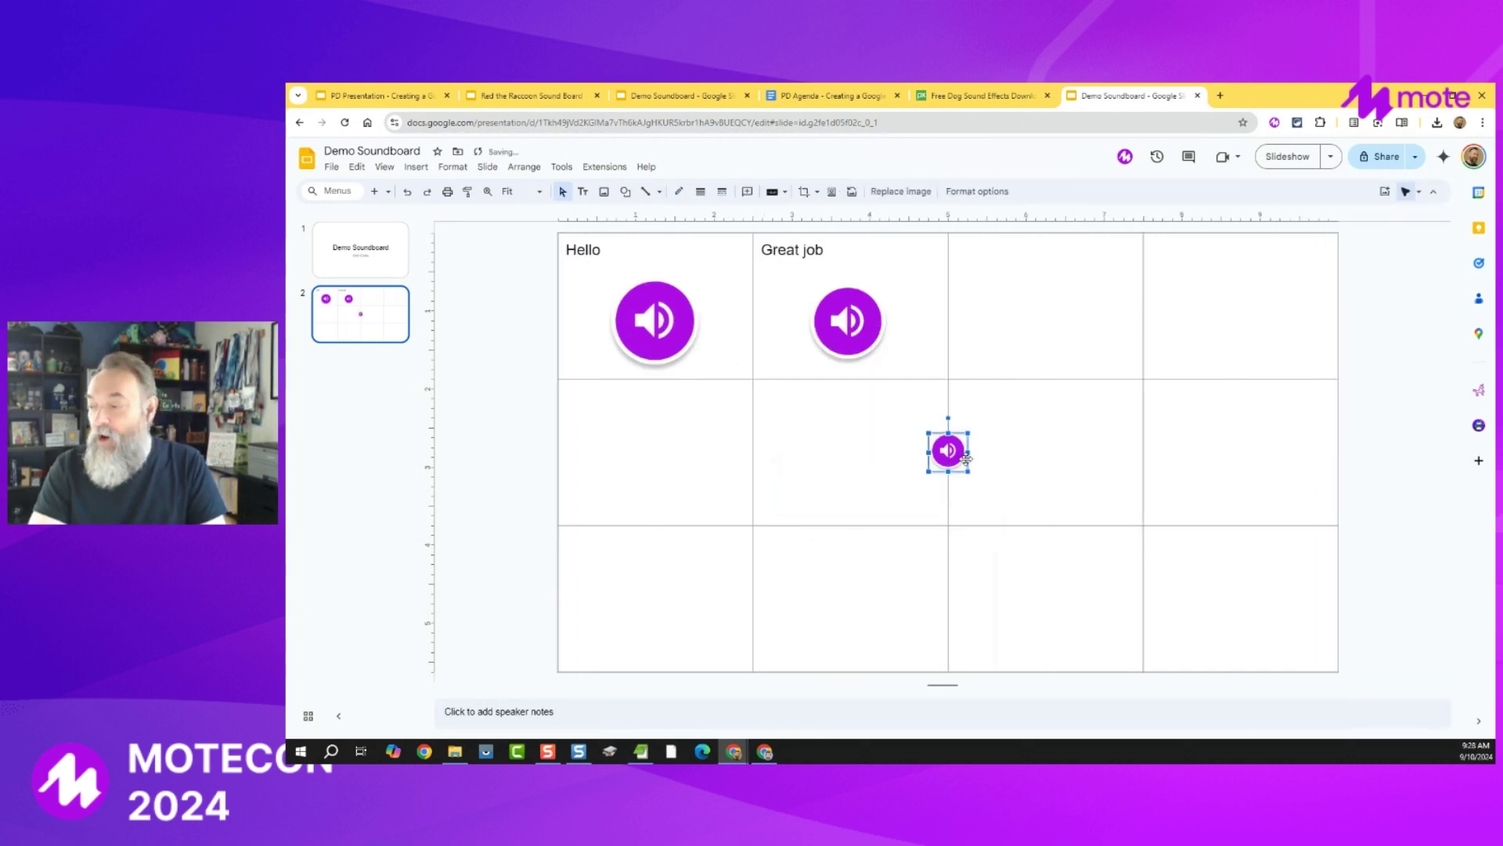
Place the new audio icon, enlarged, in the top row's third cell and label that cell "Dog".
{"action": "left_click_drag", "start_coordinate": [948, 452], "coordinate": [1061, 337]}
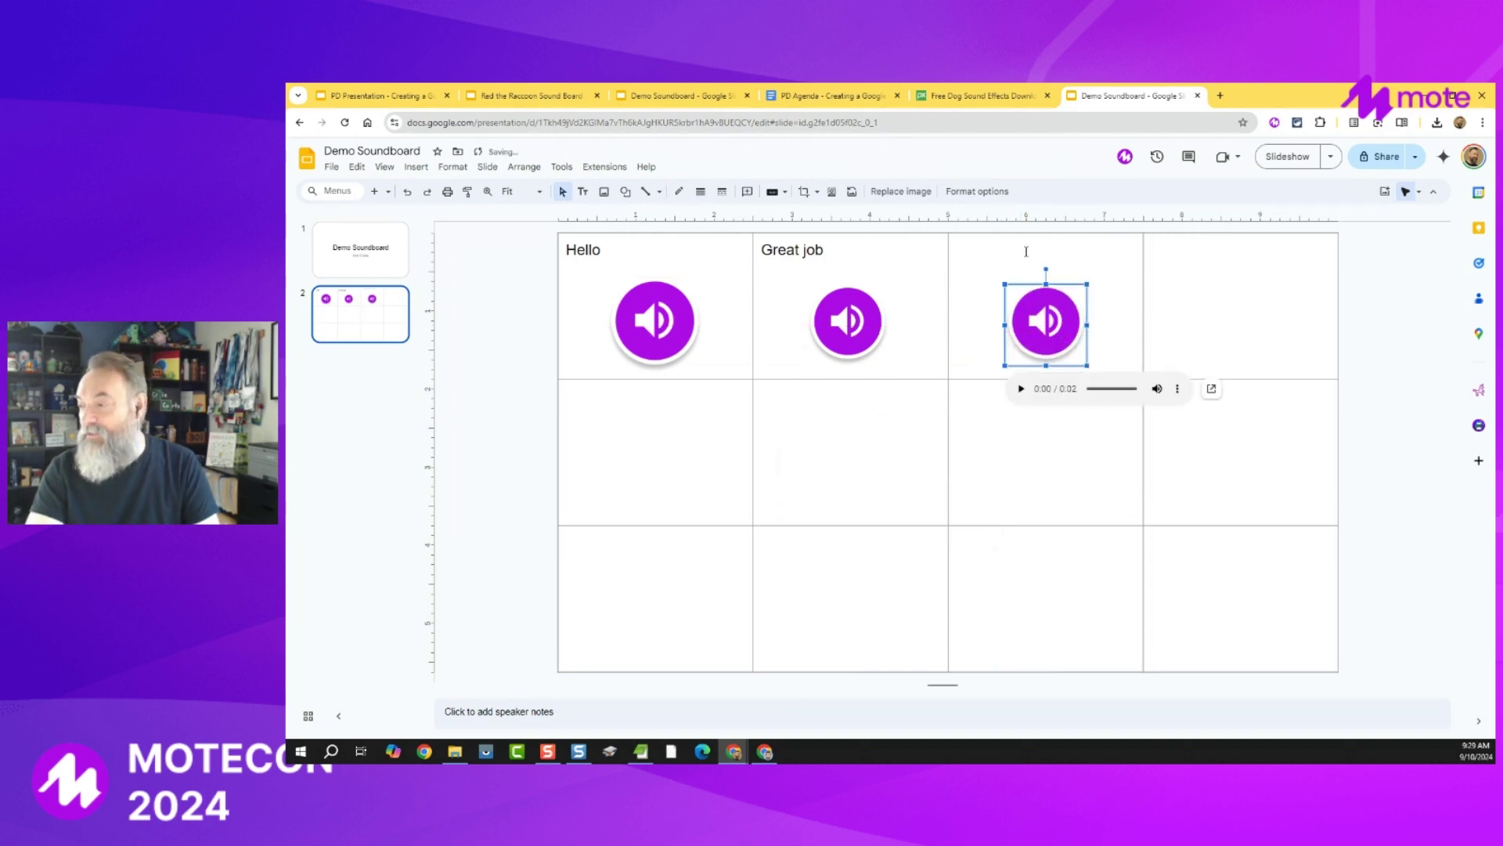
{"action": "left_click", "coordinate": [1025, 252]}
{"action": "type", "text": "Dog"}
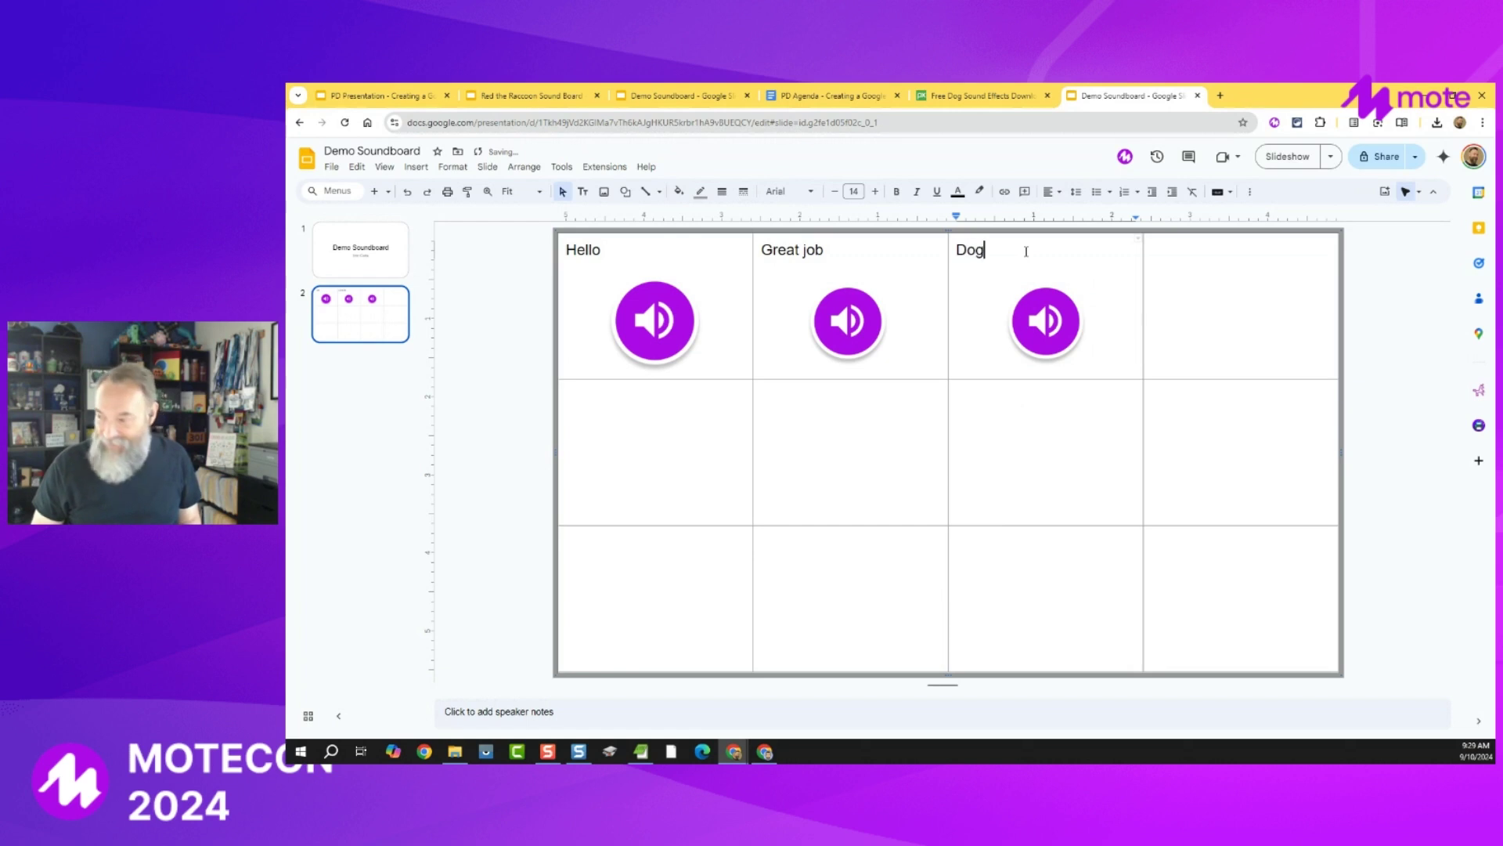
{"action": "left_click", "coordinate": [1008, 457]}
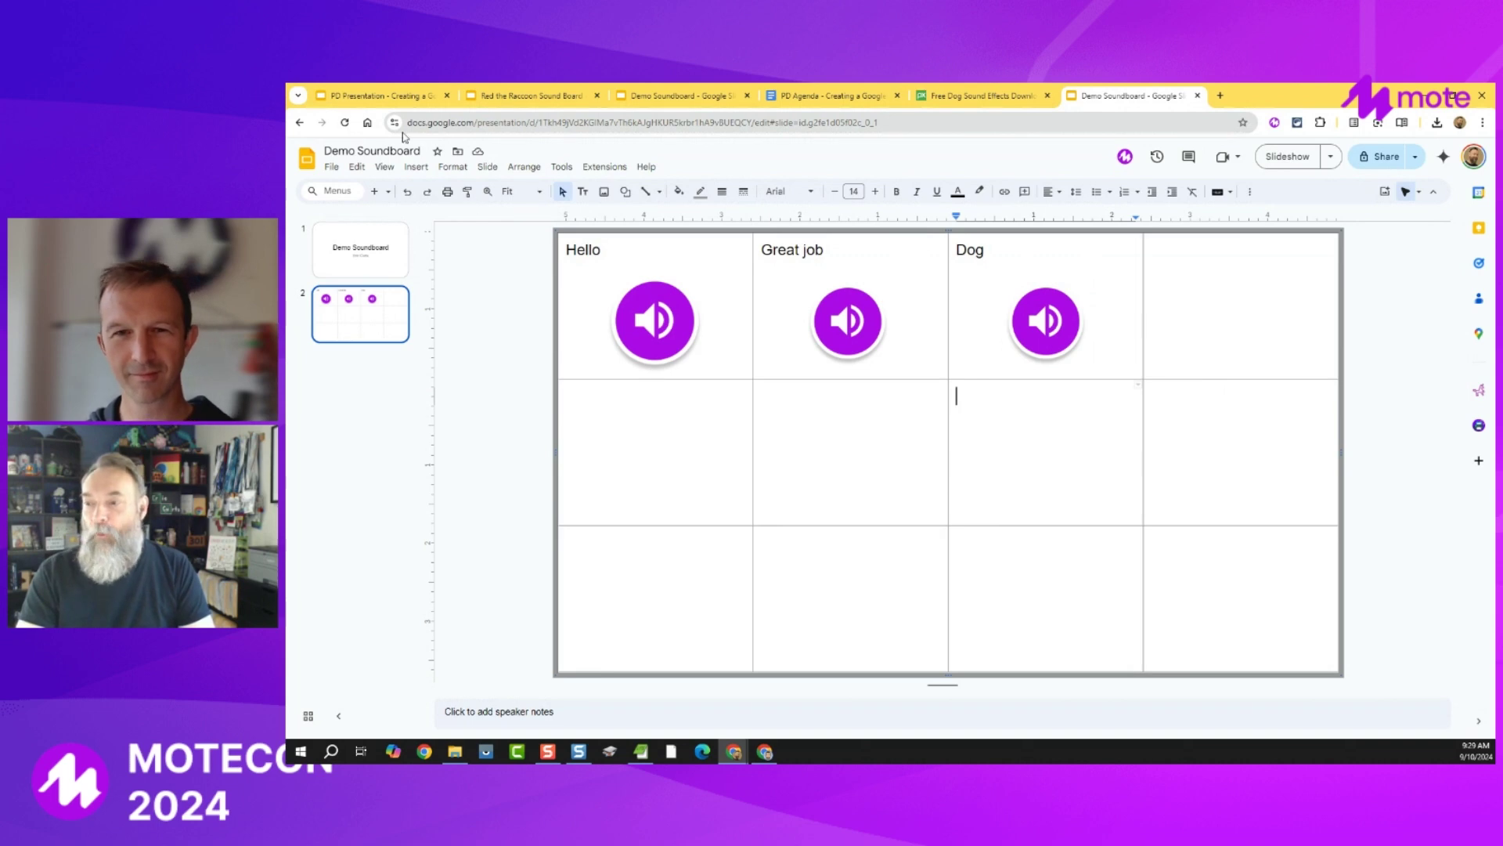
Go through the PD Presentation's slides on publishing the slideshow up to "Use your Soundboard".
{"action": "left_click", "coordinate": [392, 98]}
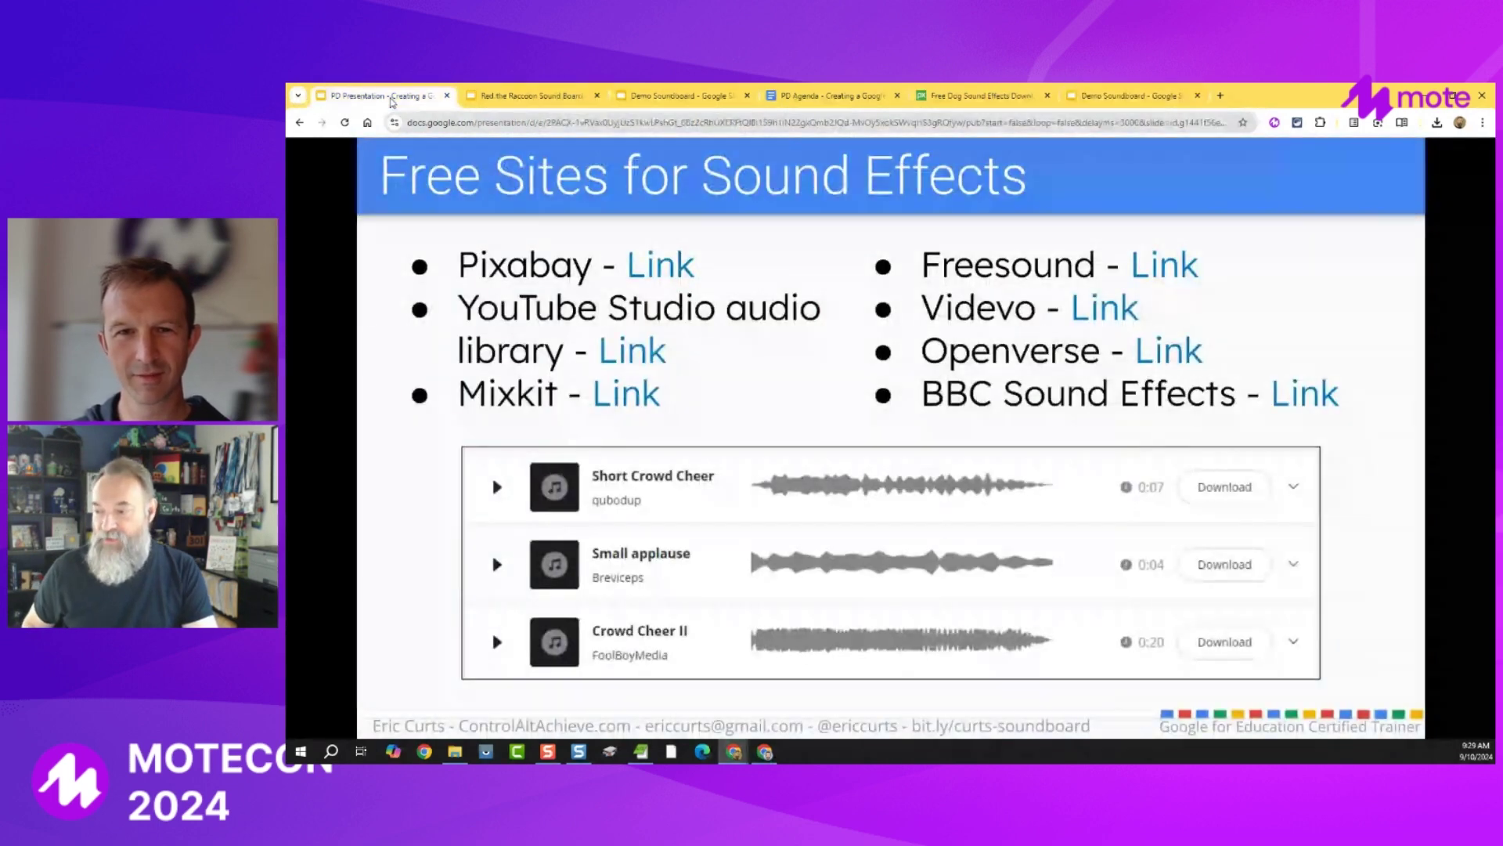
{"action": "key", "text": "Right"}
{"action": "key", "text": "Right"}
{"action": "key", "text": "Right"}
{"action": "key", "text": "Right"}
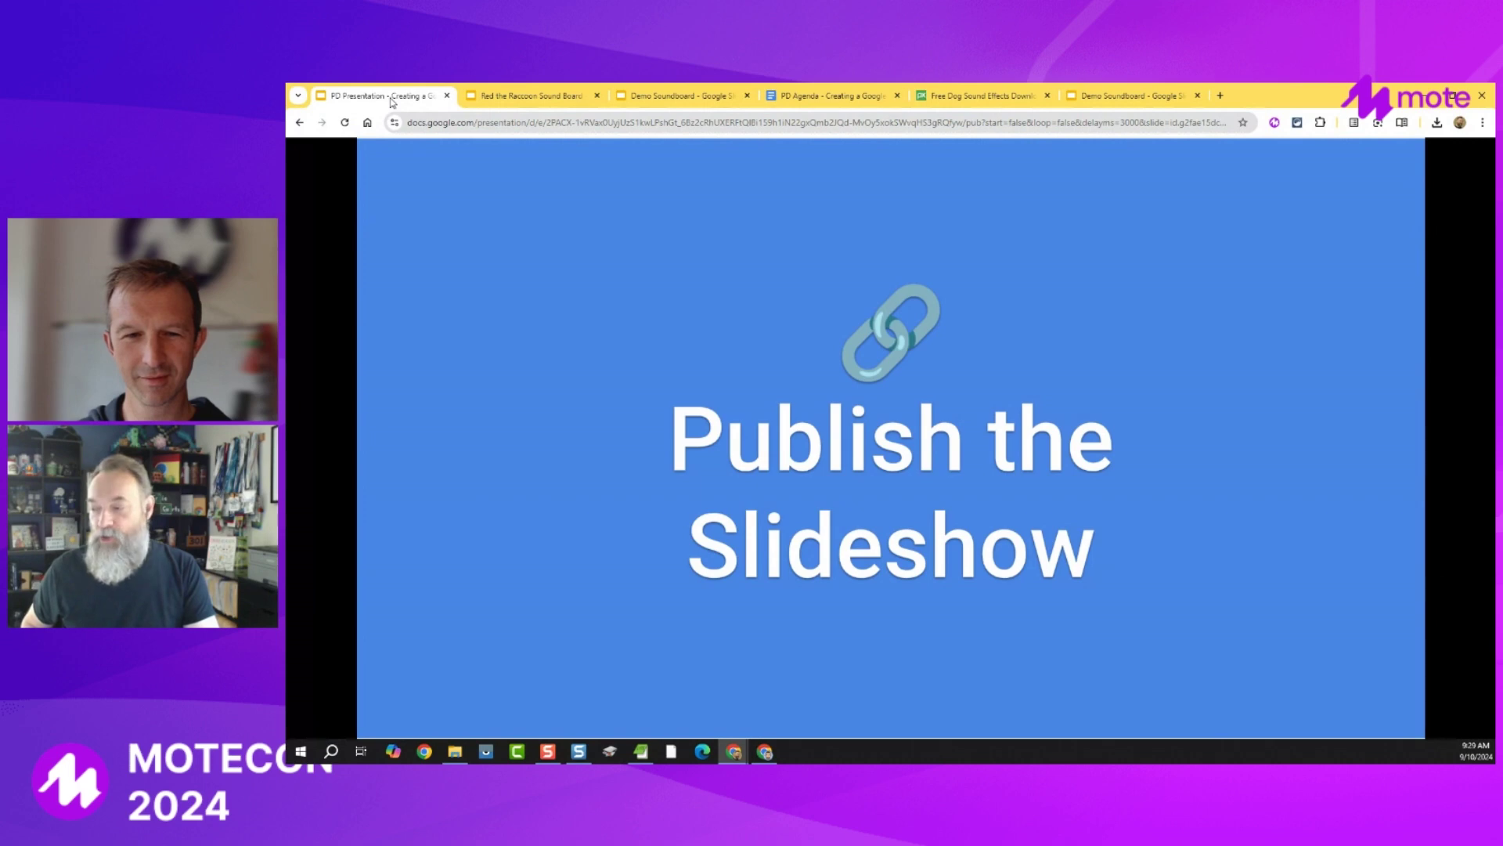
{"action": "key", "text": "Right"}
{"action": "key", "text": "Right"}
{"action": "key", "text": "Right"}
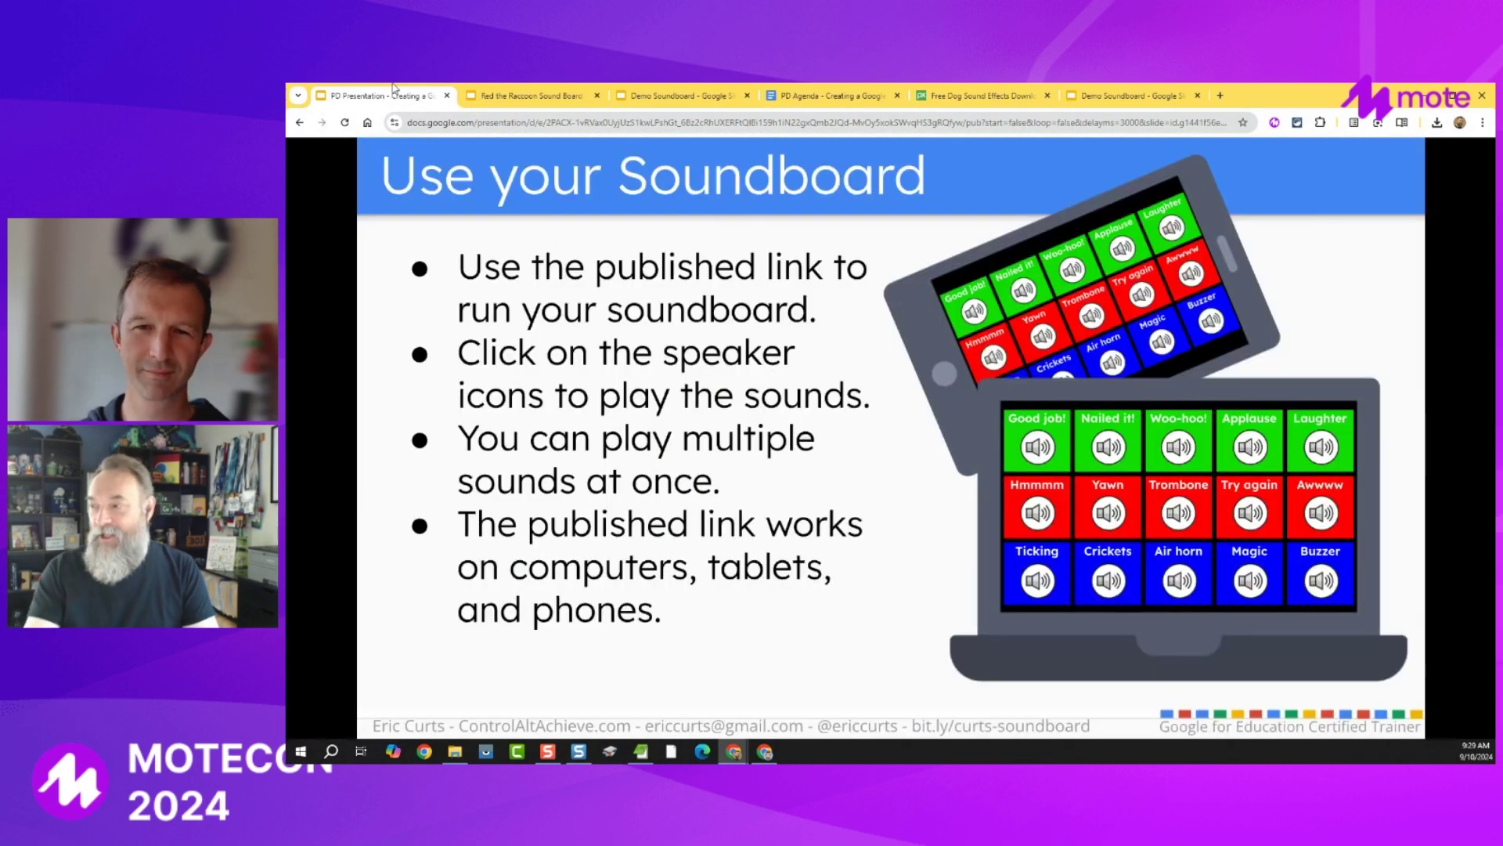
Publish the Demo Soundboard presentation to the web as a link with the default auto-advance setting.
{"action": "left_click", "coordinate": [1135, 95]}
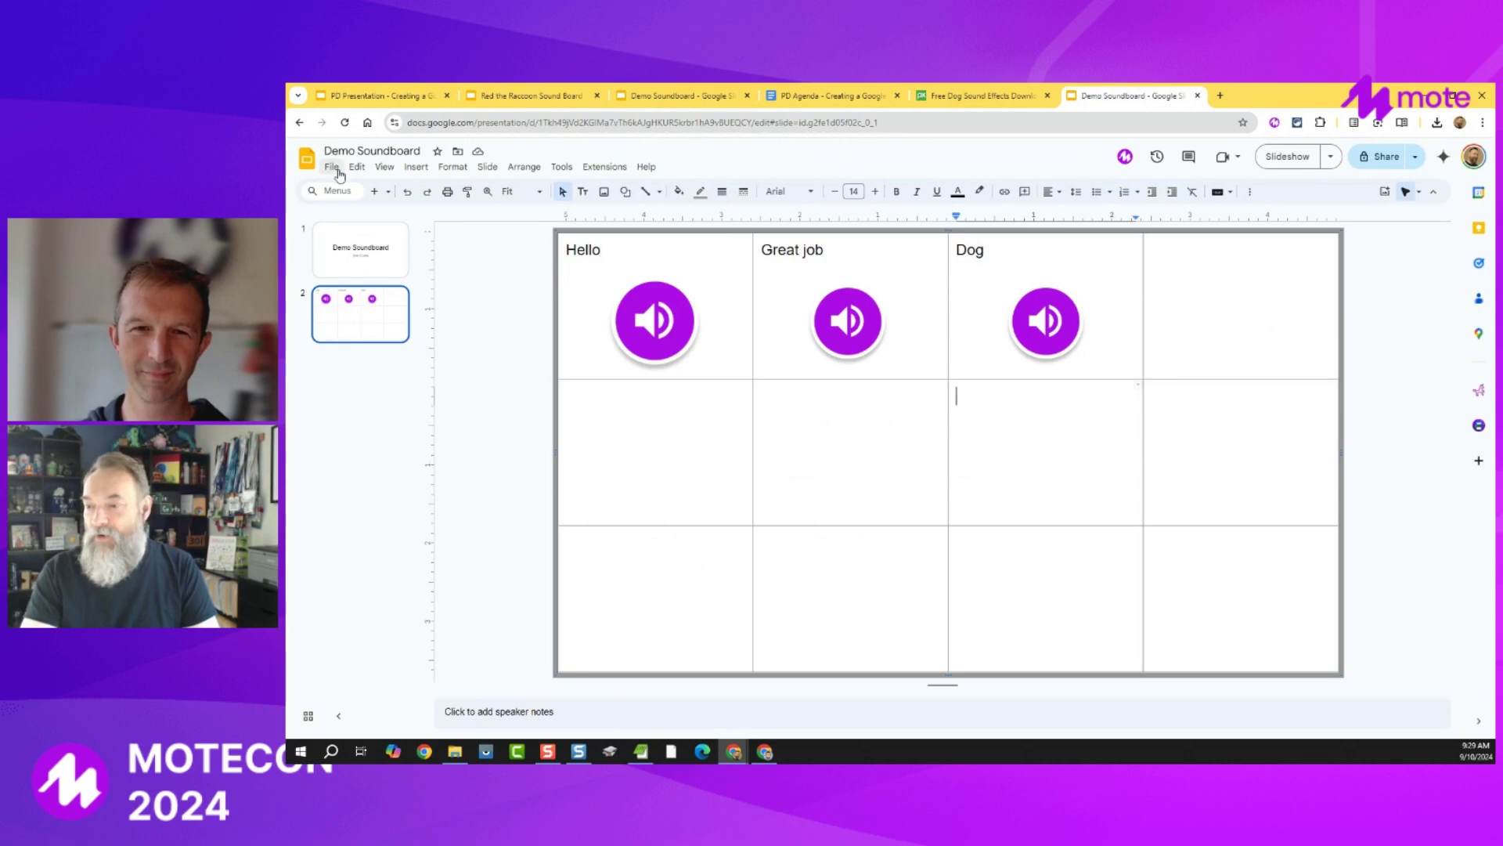
{"action": "left_click", "coordinate": [339, 173]}
{"action": "mouse_move", "coordinate": [425, 286]}
{"action": "left_click", "coordinate": [576, 304]}
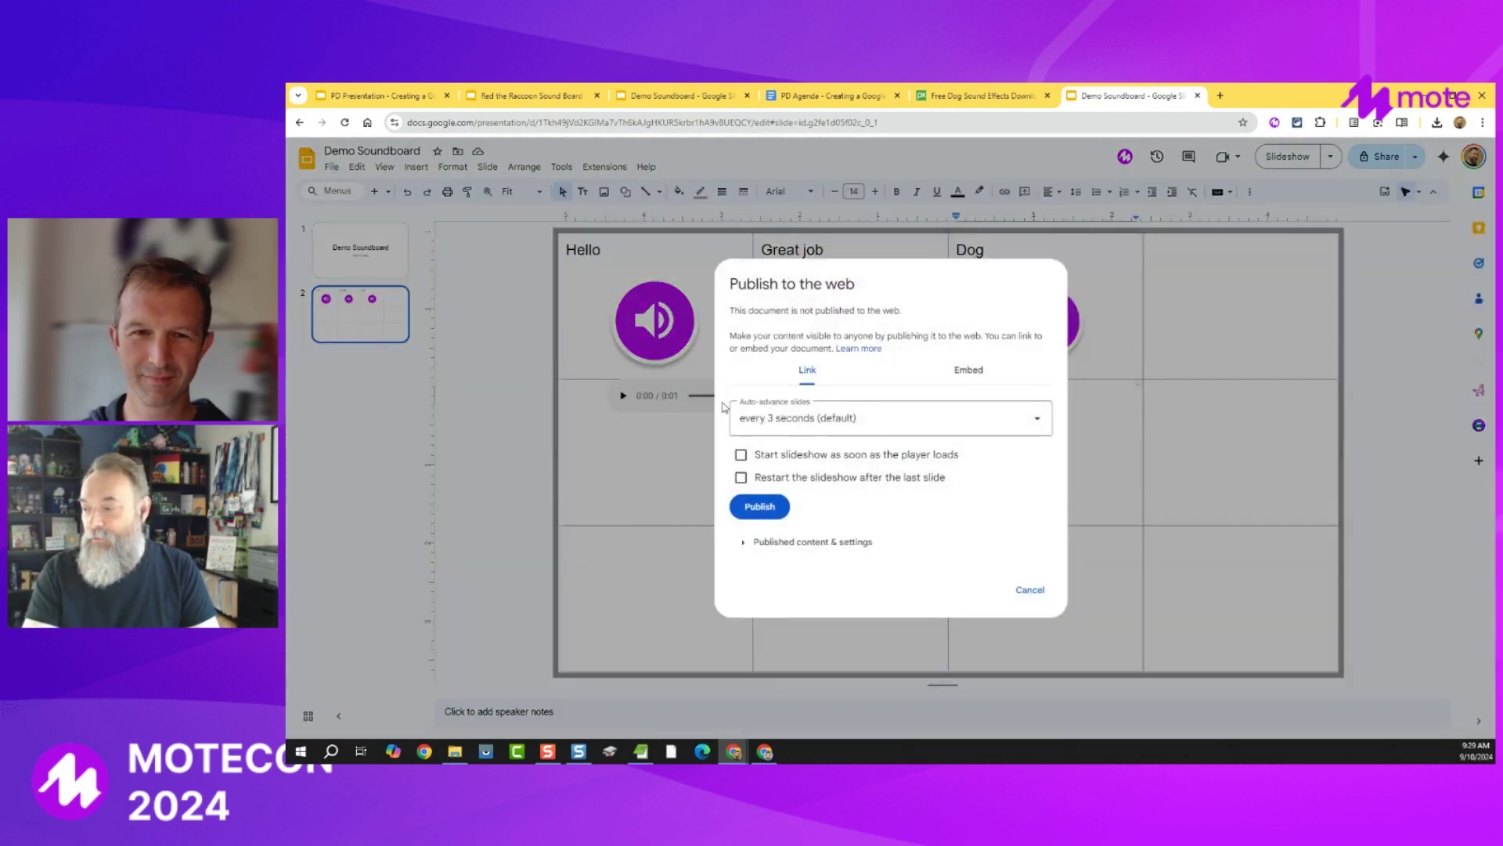
{"action": "left_click", "coordinate": [747, 507]}
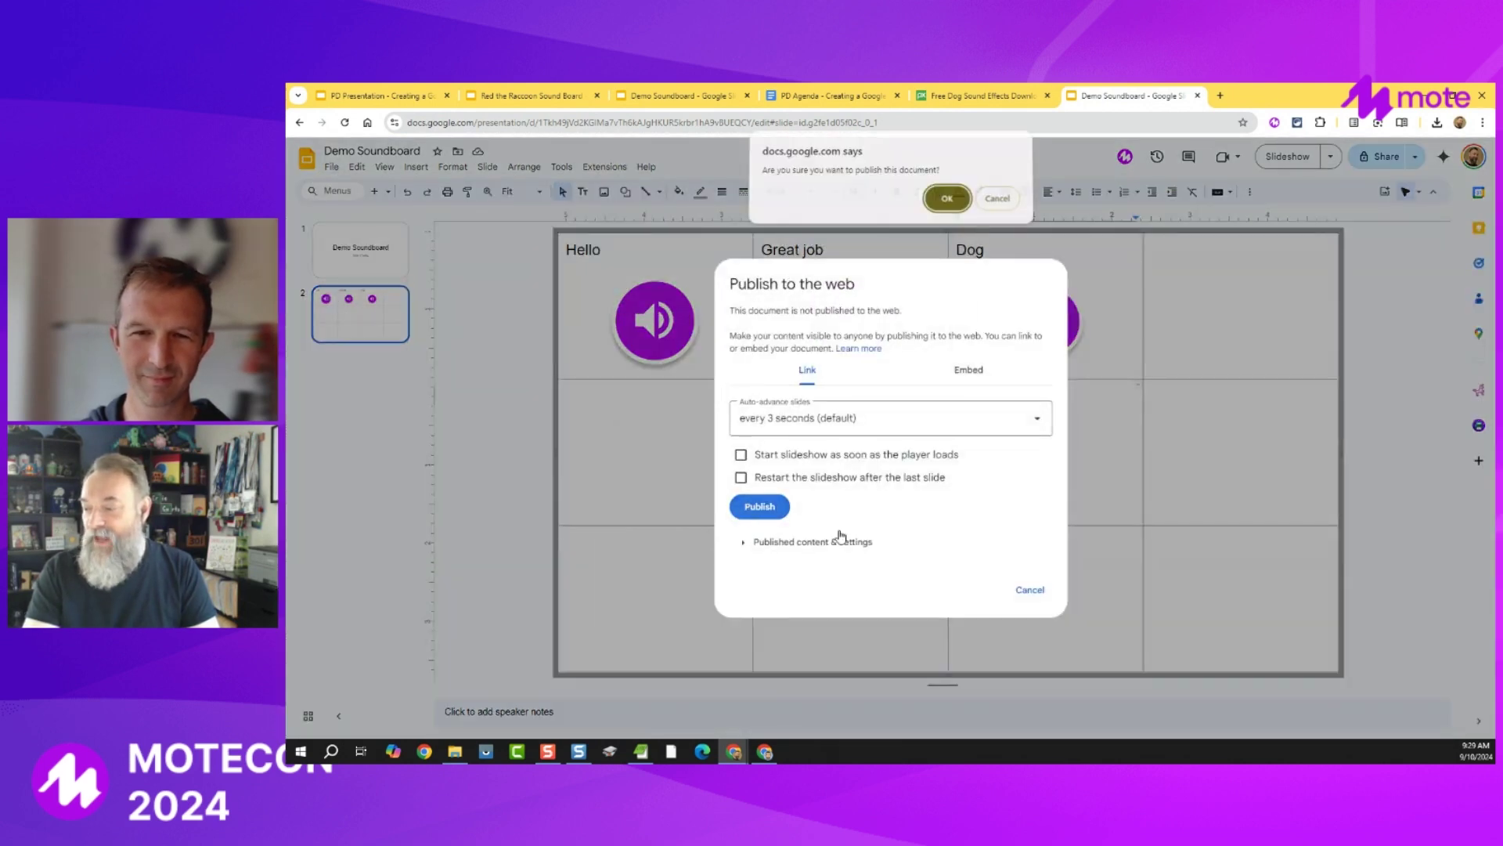
{"action": "left_click", "coordinate": [946, 199]}
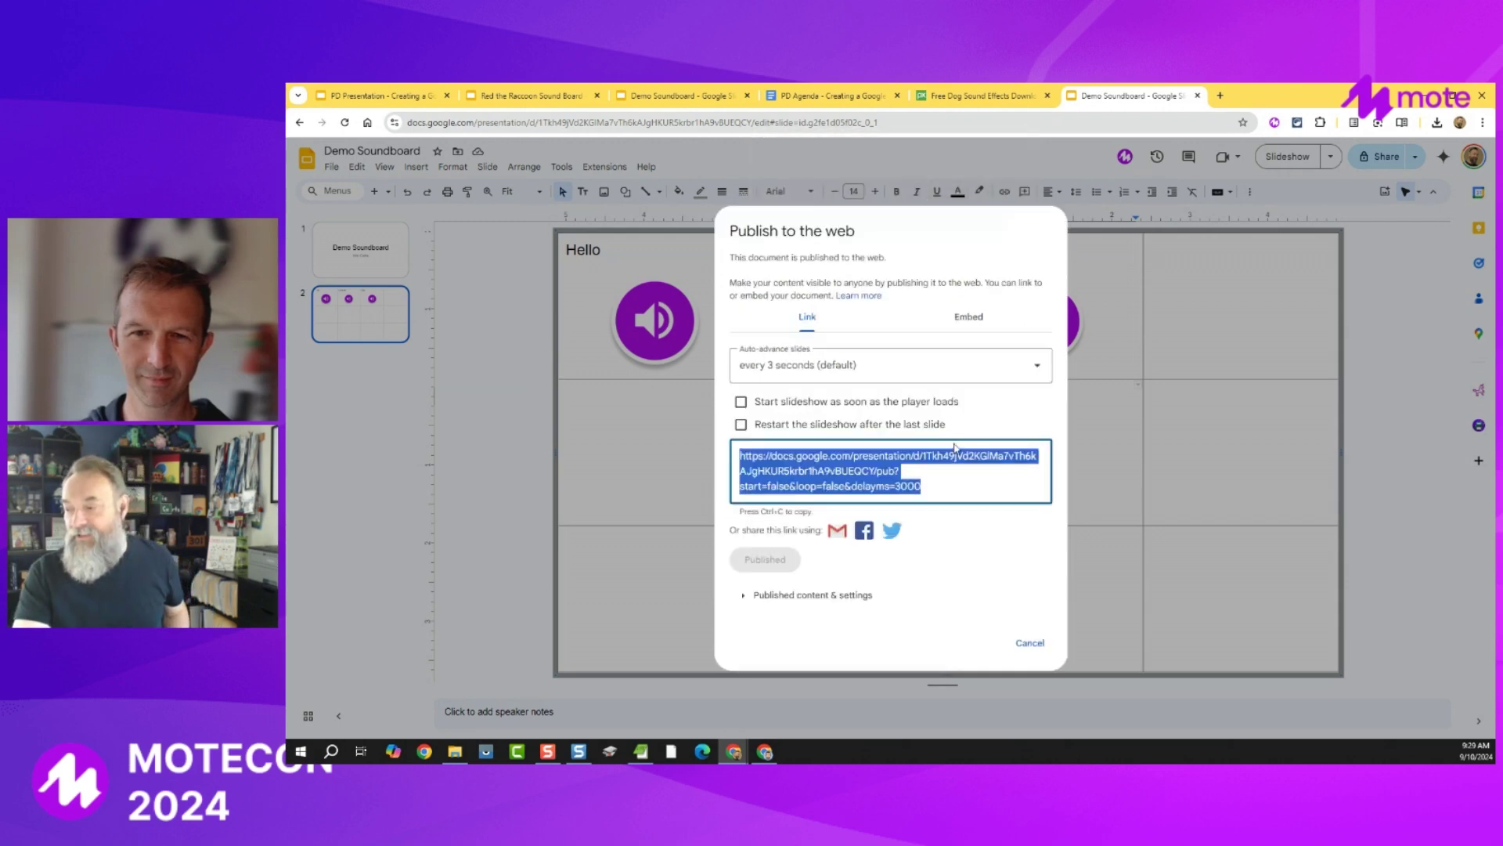
Copy the published link, open it in a new browser tab and advance to the soundboard slide.
{"action": "right_click", "coordinate": [854, 465]}
{"action": "left_click", "coordinate": [909, 230]}
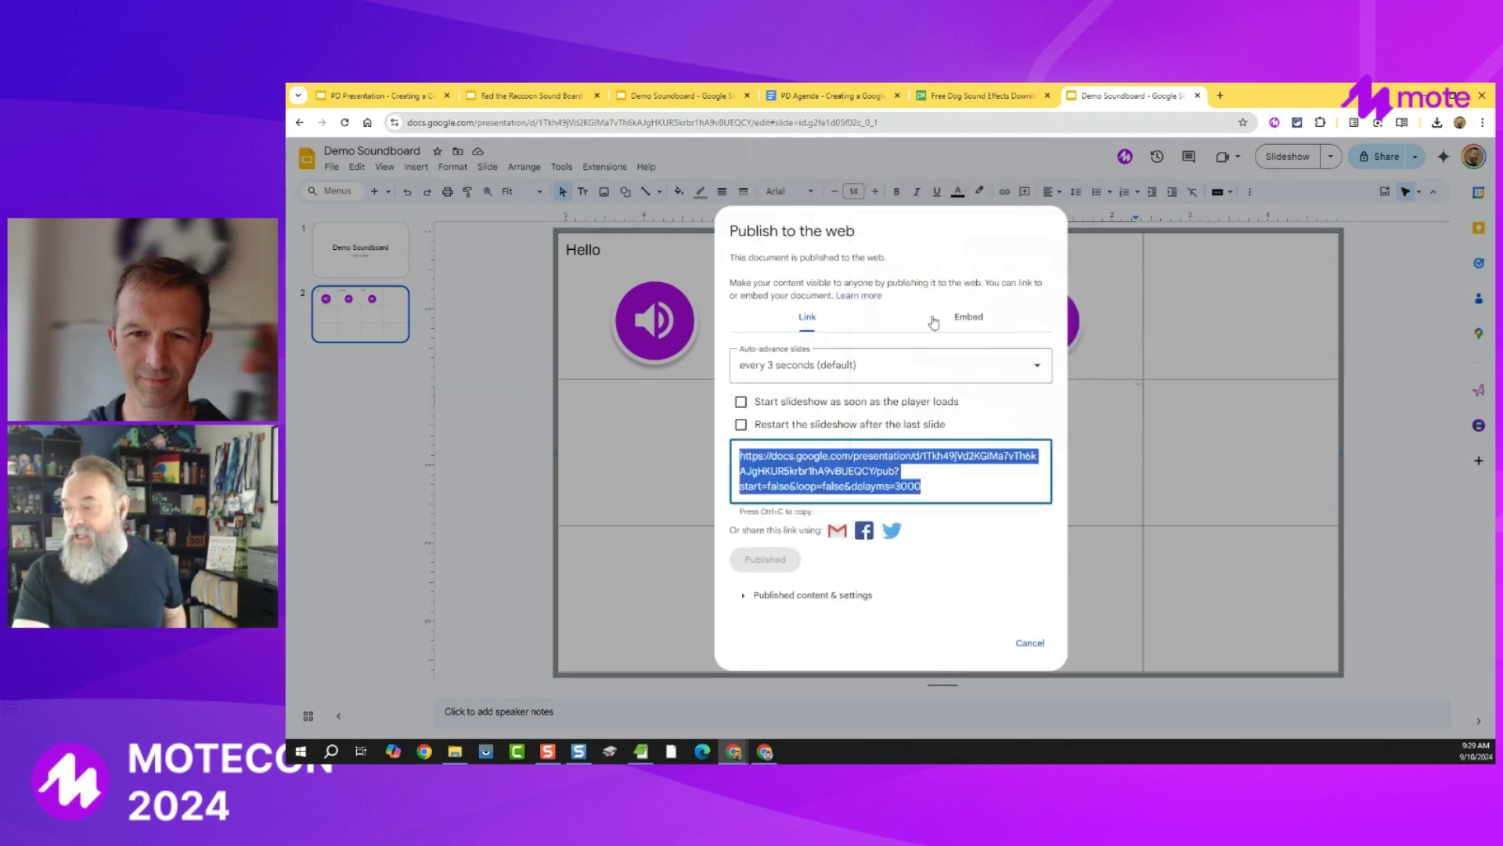
{"action": "left_click", "coordinate": [1033, 644]}
{"action": "left_click", "coordinate": [1220, 96]}
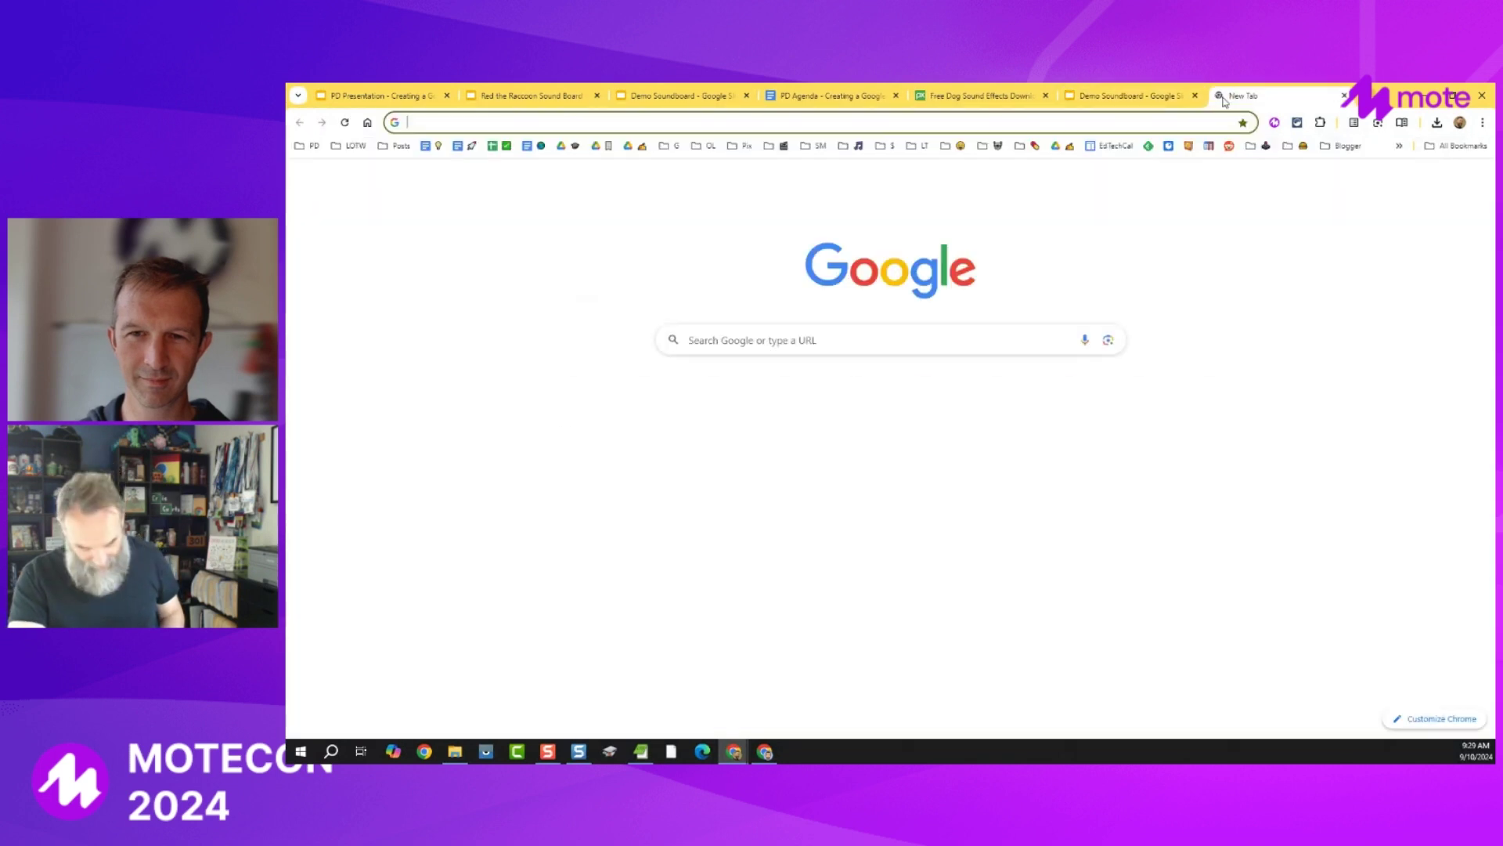
{"action": "key", "text": "ctrl+v"}
{"action": "key", "text": "Return"}
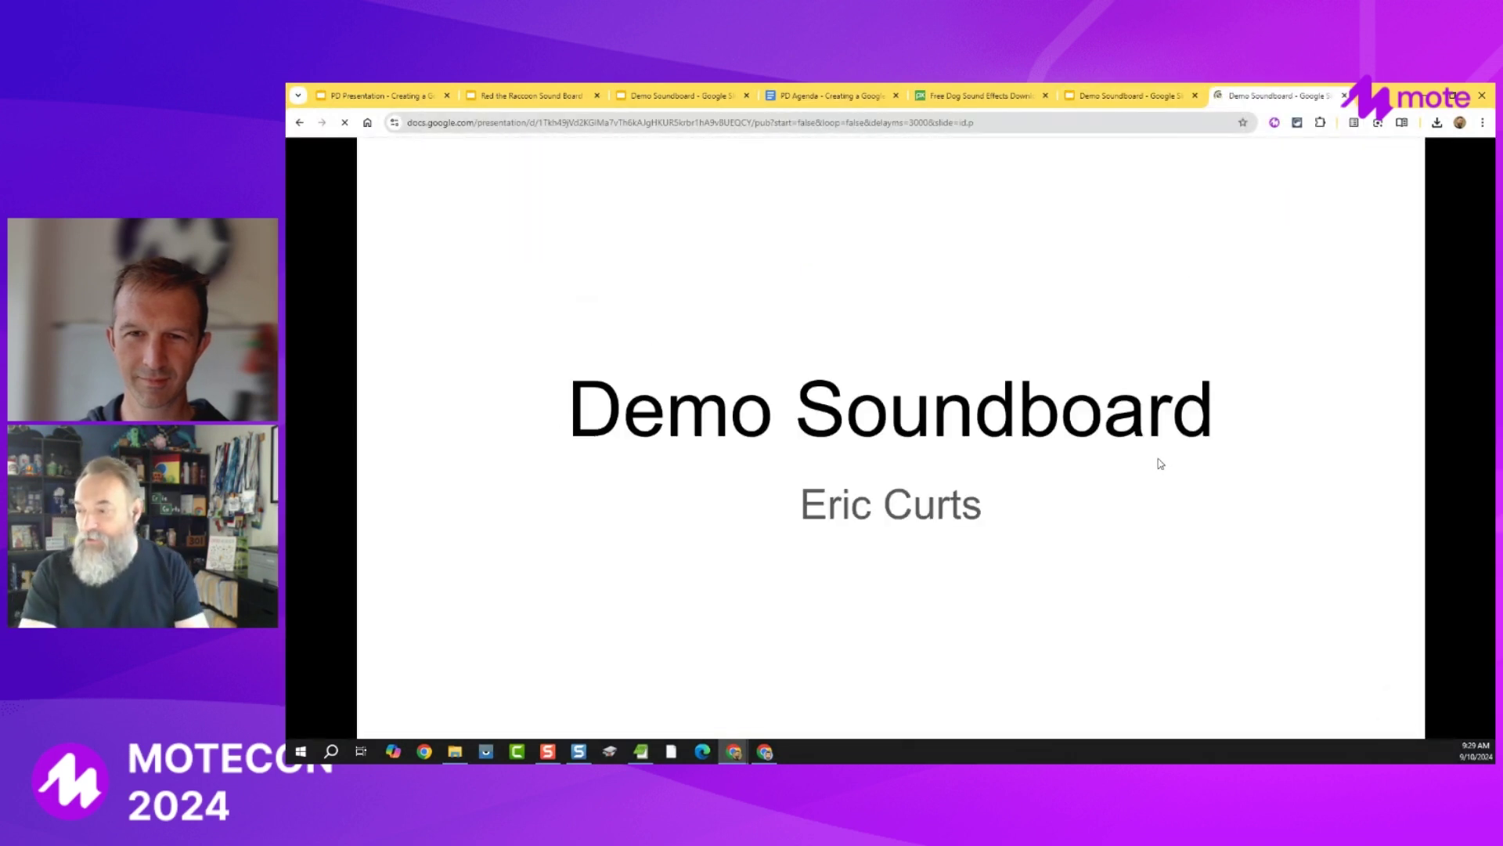
{"action": "left_click", "coordinate": [775, 539]}
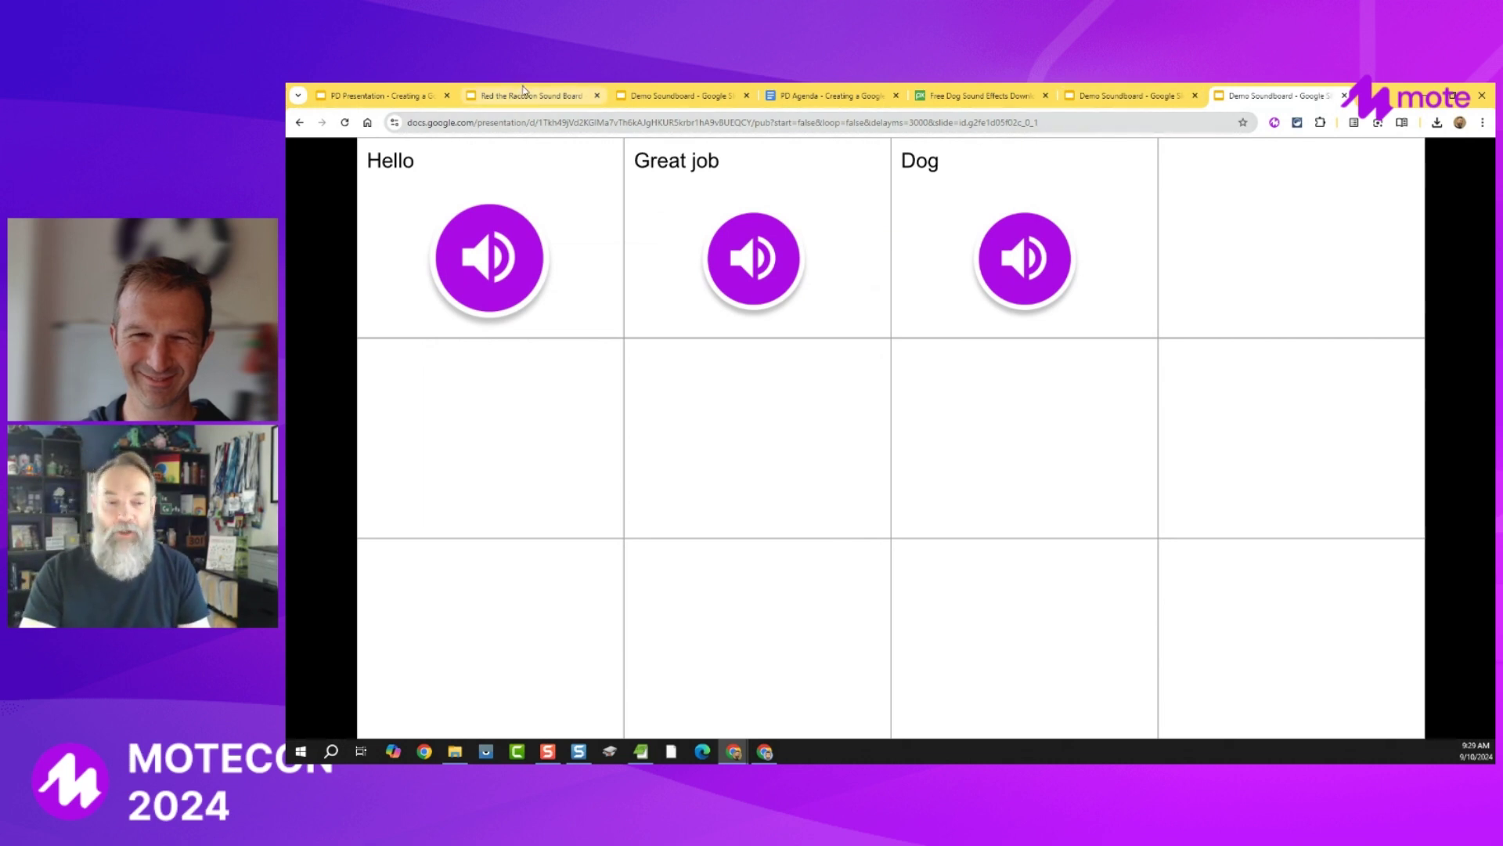
{"action": "mouse_move", "coordinate": [771, 244]}
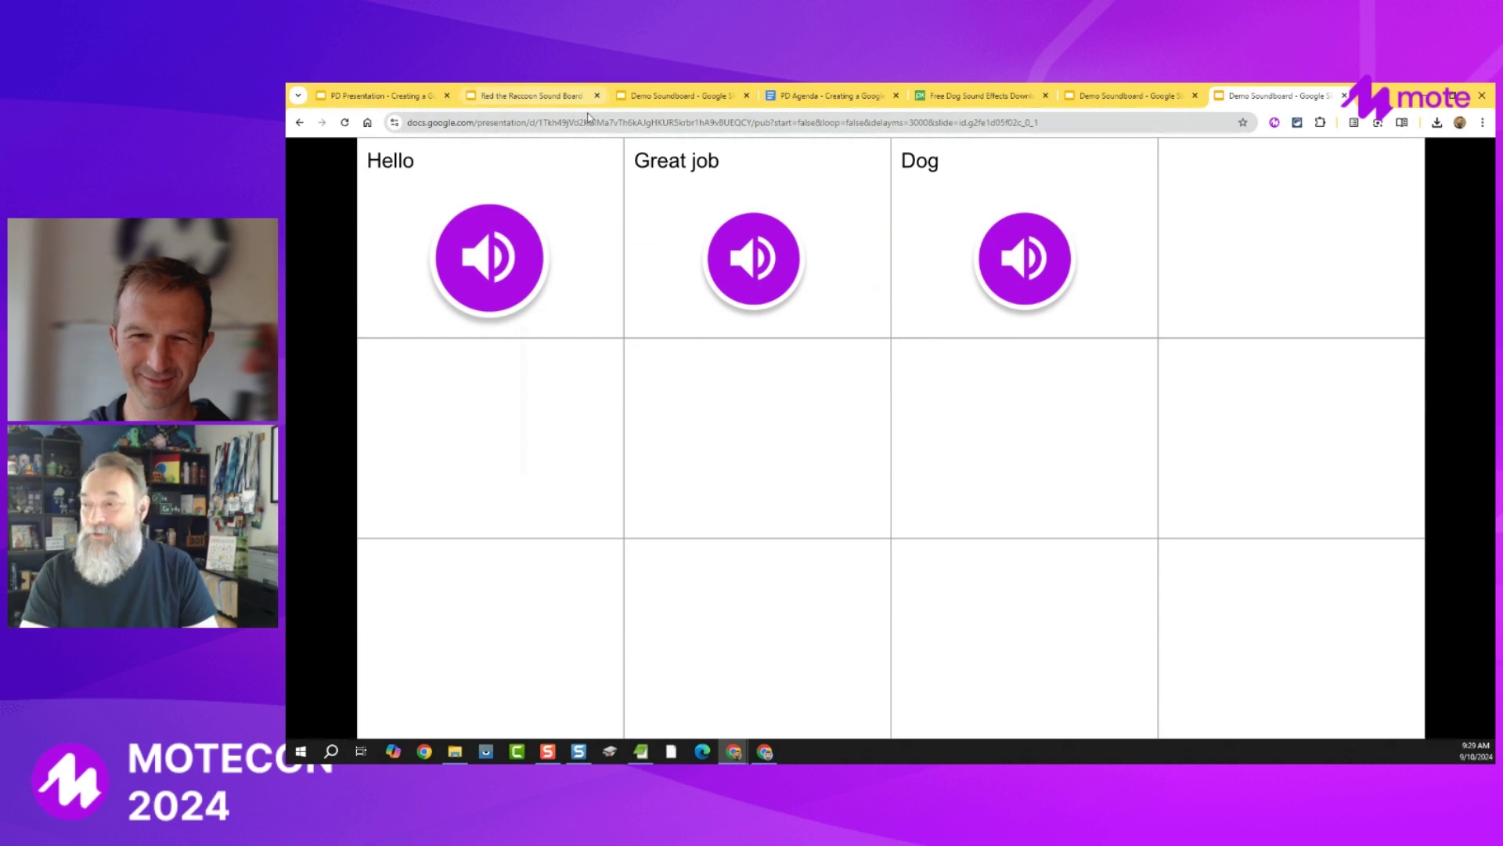
Find the Session Resources slide with the resource document's address in the PD Presentation.
{"action": "left_click", "coordinate": [376, 96]}
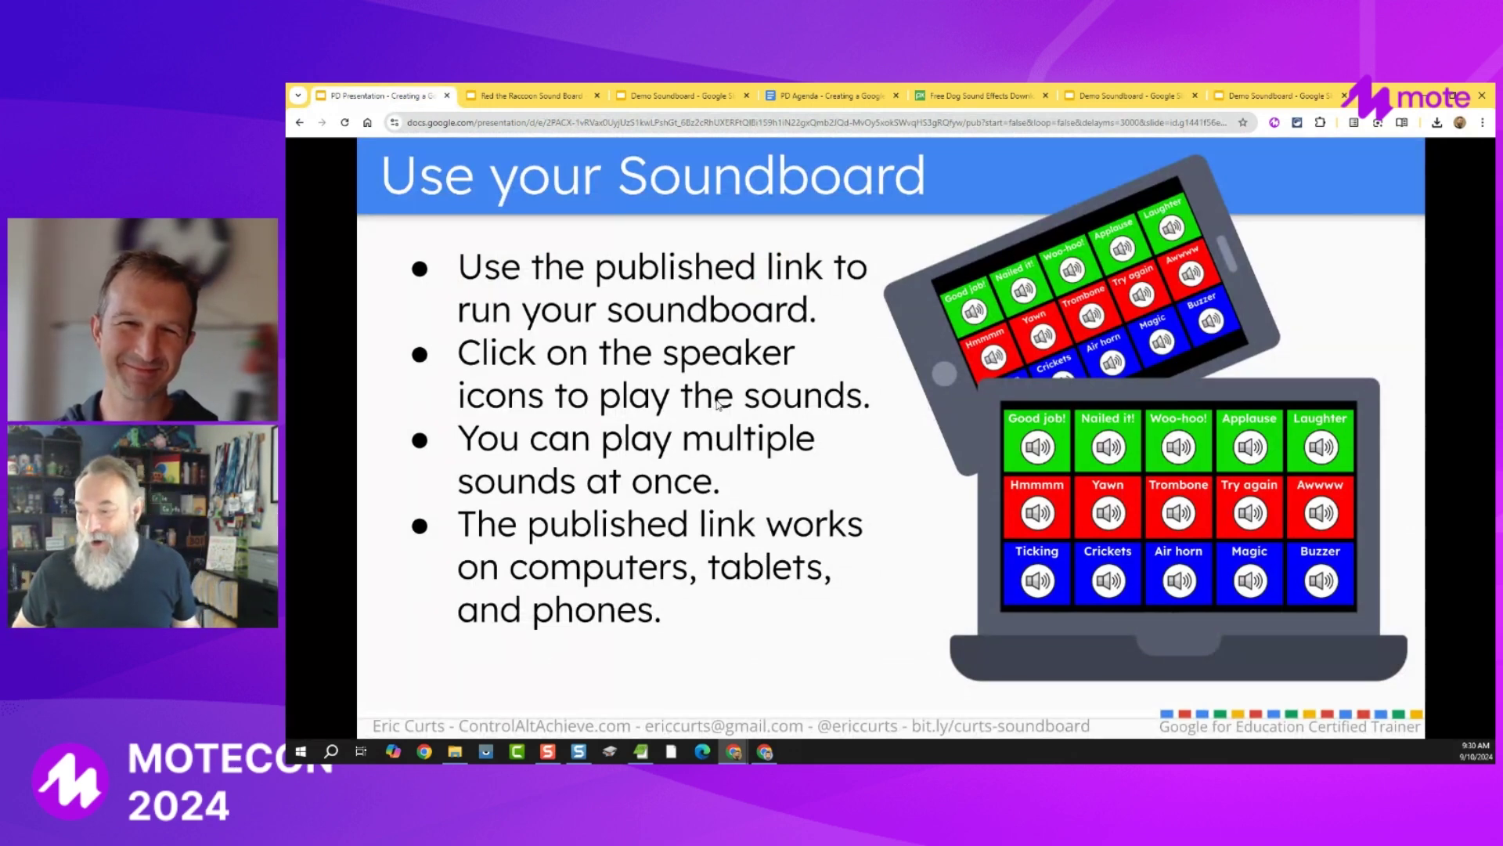
{"action": "key", "text": "Left"}
{"action": "key", "text": "Left"}
{"action": "key", "text": "Left"}
{"action": "key", "text": "Left"}
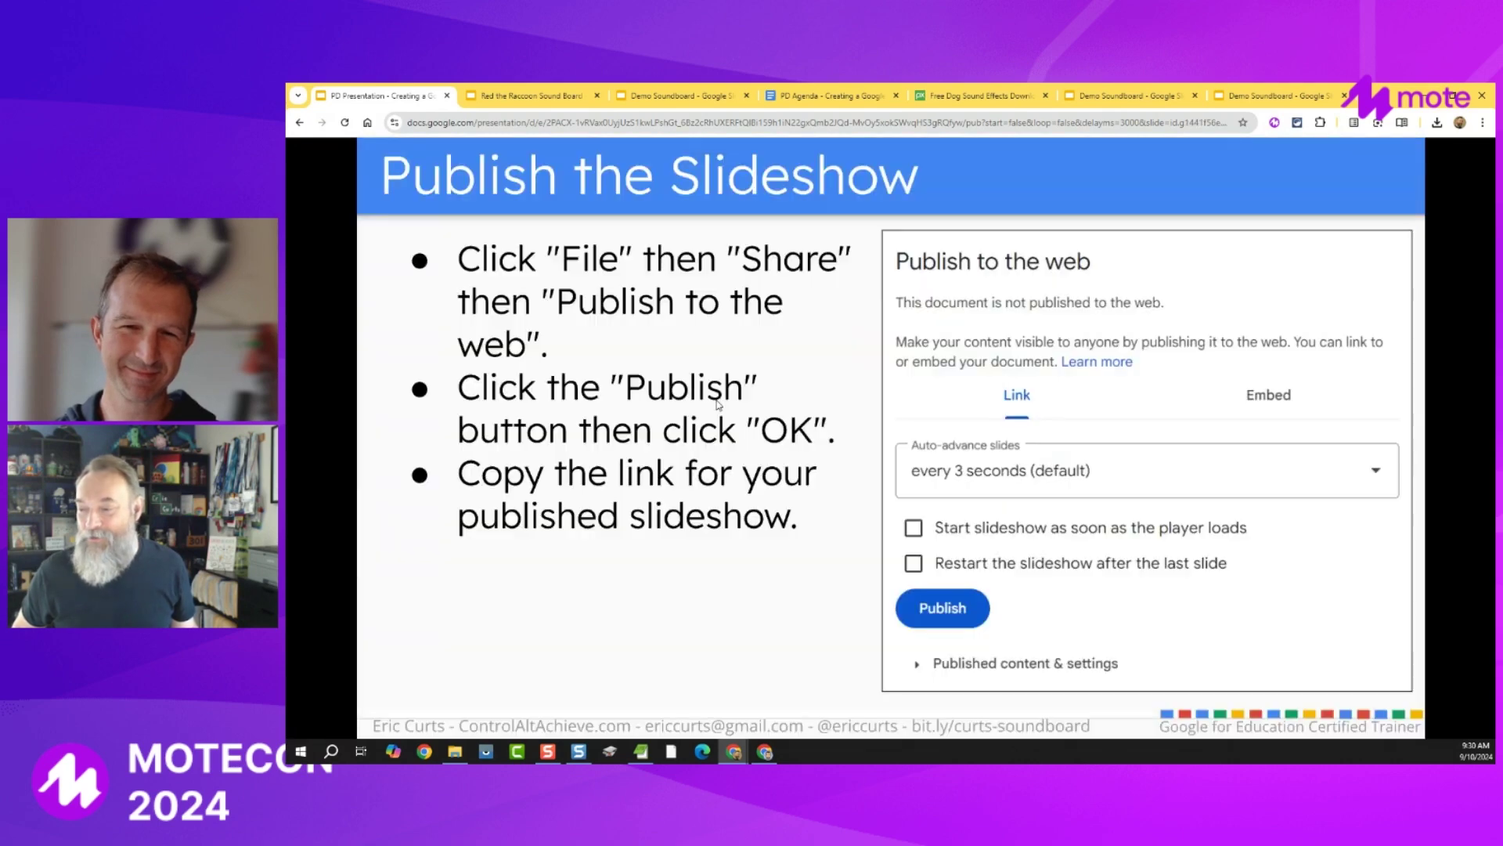
{"action": "key", "text": "Left"}
{"action": "key", "text": "Left"}
{"action": "key", "text": "Left"}
{"action": "key", "text": "Left"}
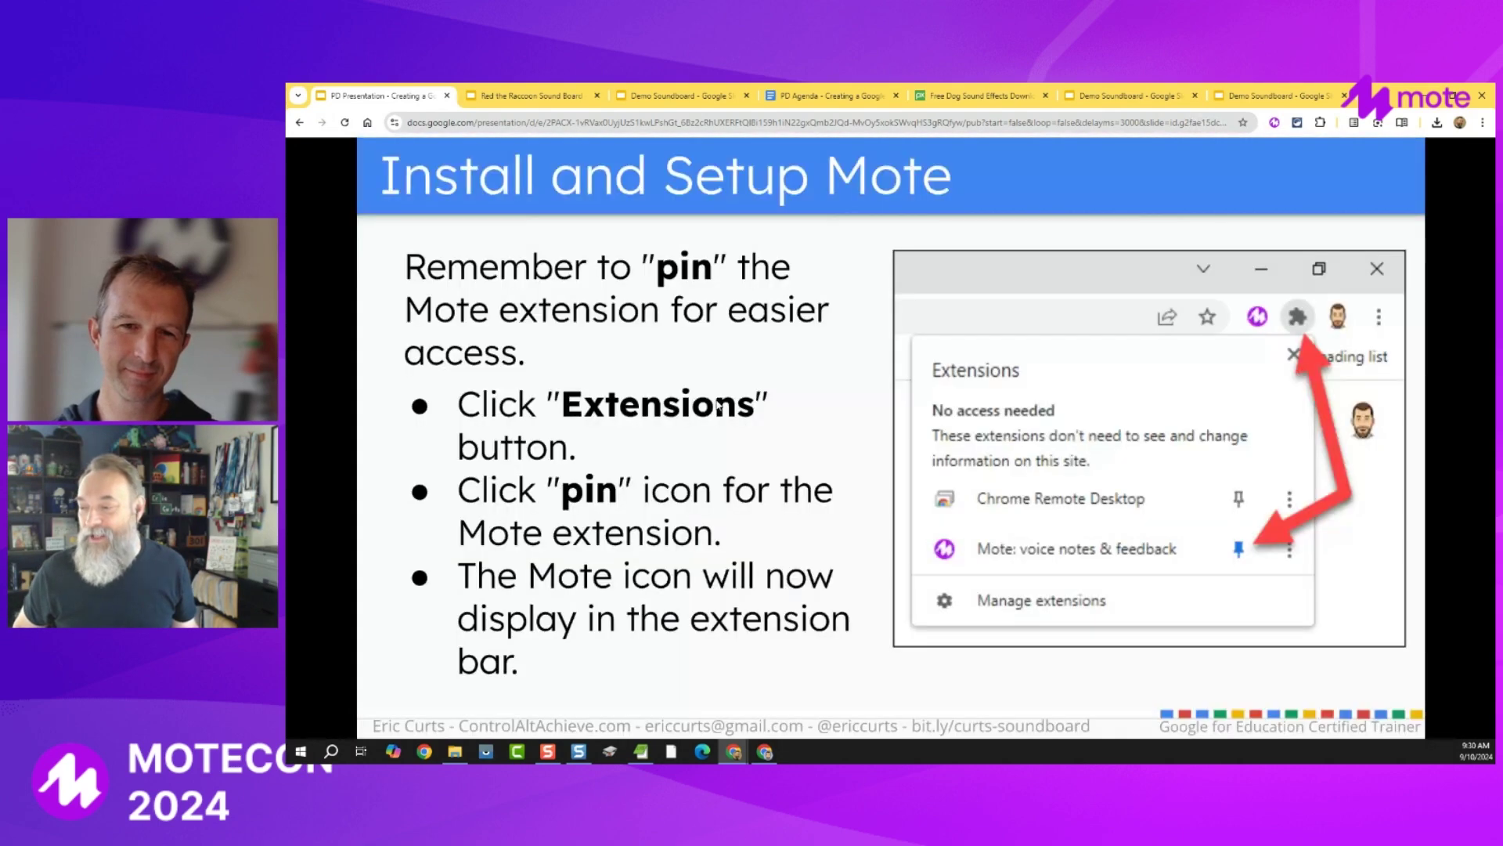
{"action": "key", "text": "Right"}
{"action": "key", "text": "Right"}
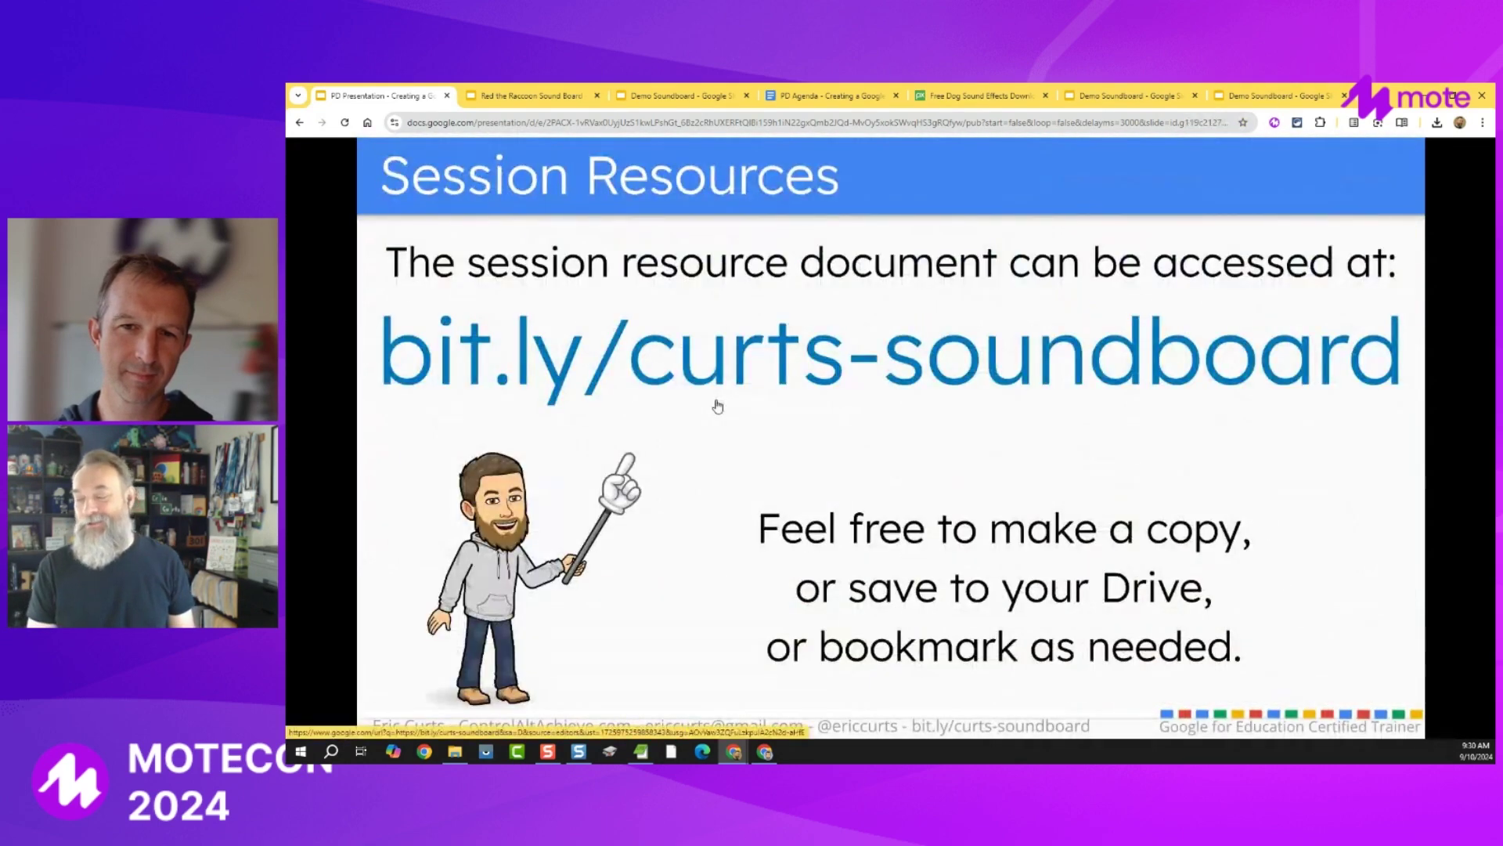